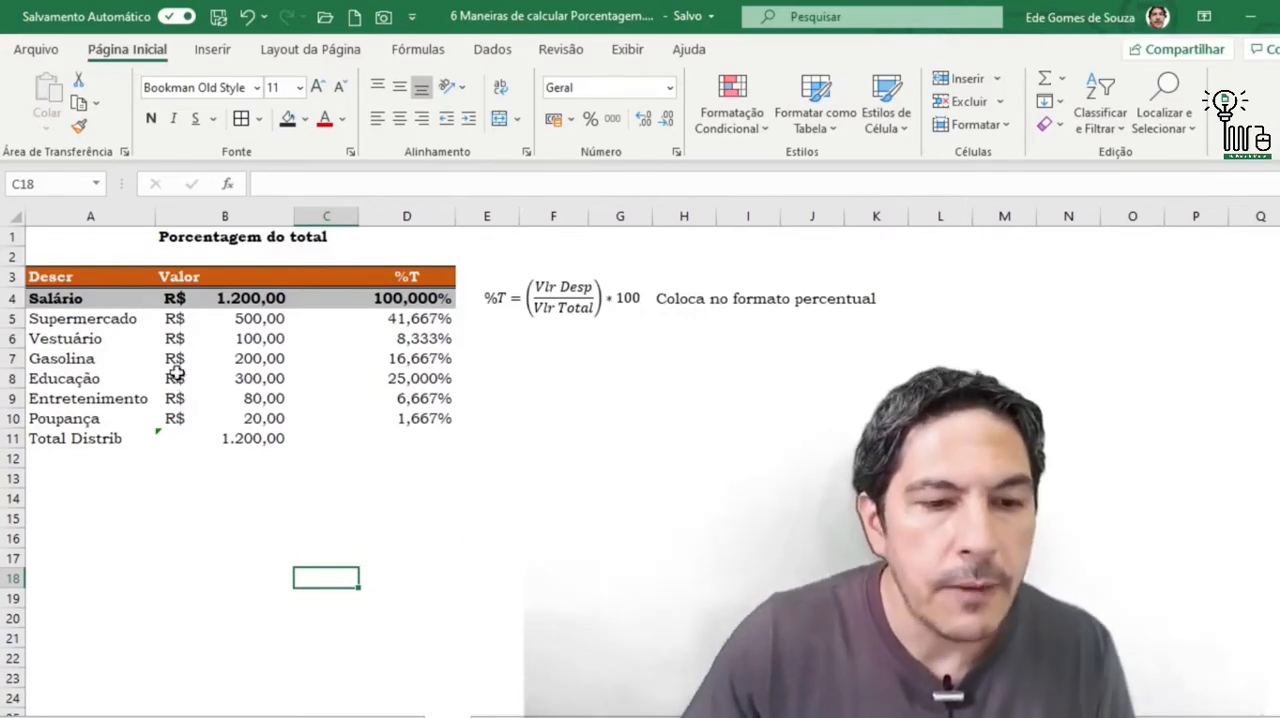
- Examine the salary, expense and savings entries with their amounts in the Descr and Valor columns
{"action": "left_click", "coordinate": [99, 298]}
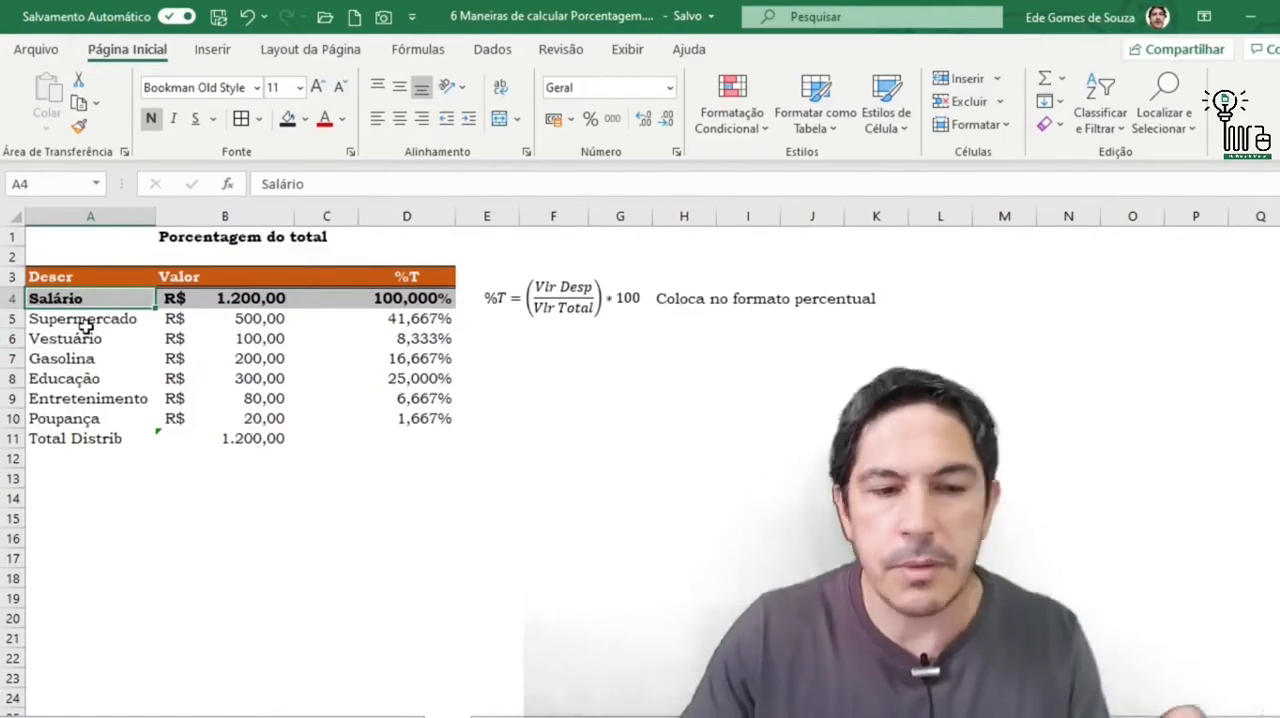
{"action": "left_click", "coordinate": [270, 299]}
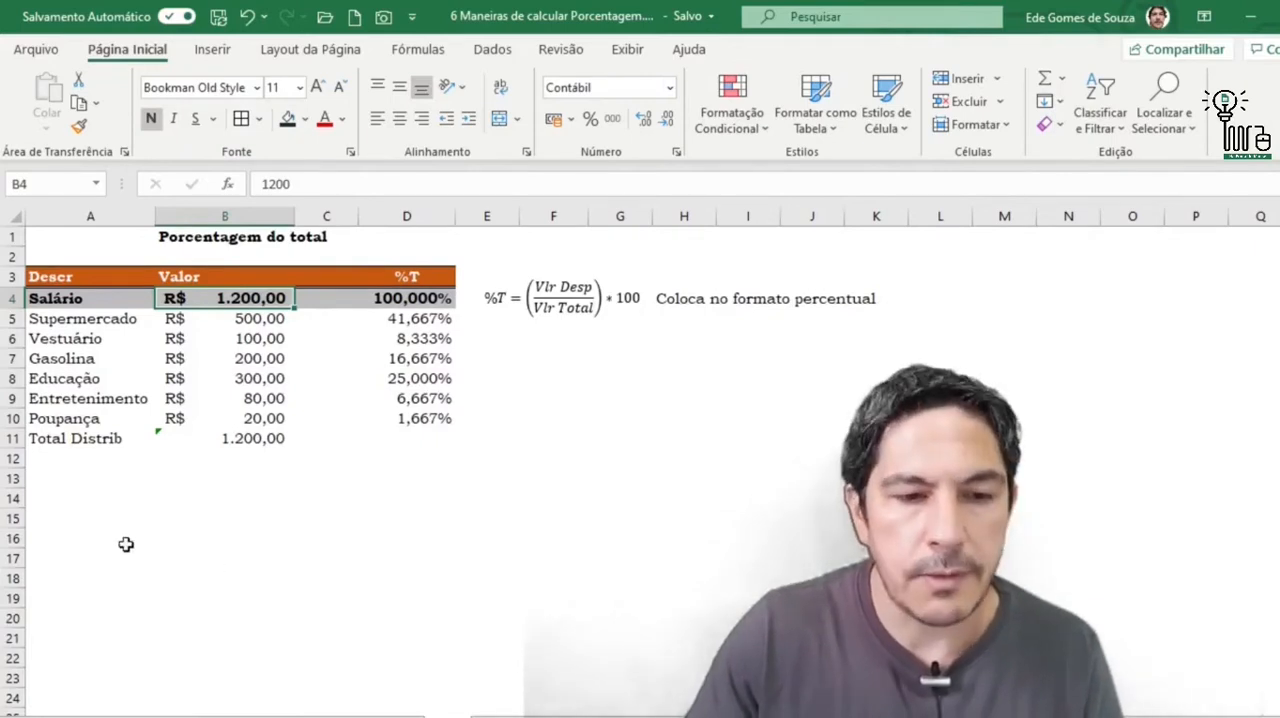
{"action": "left_click", "coordinate": [87, 324]}
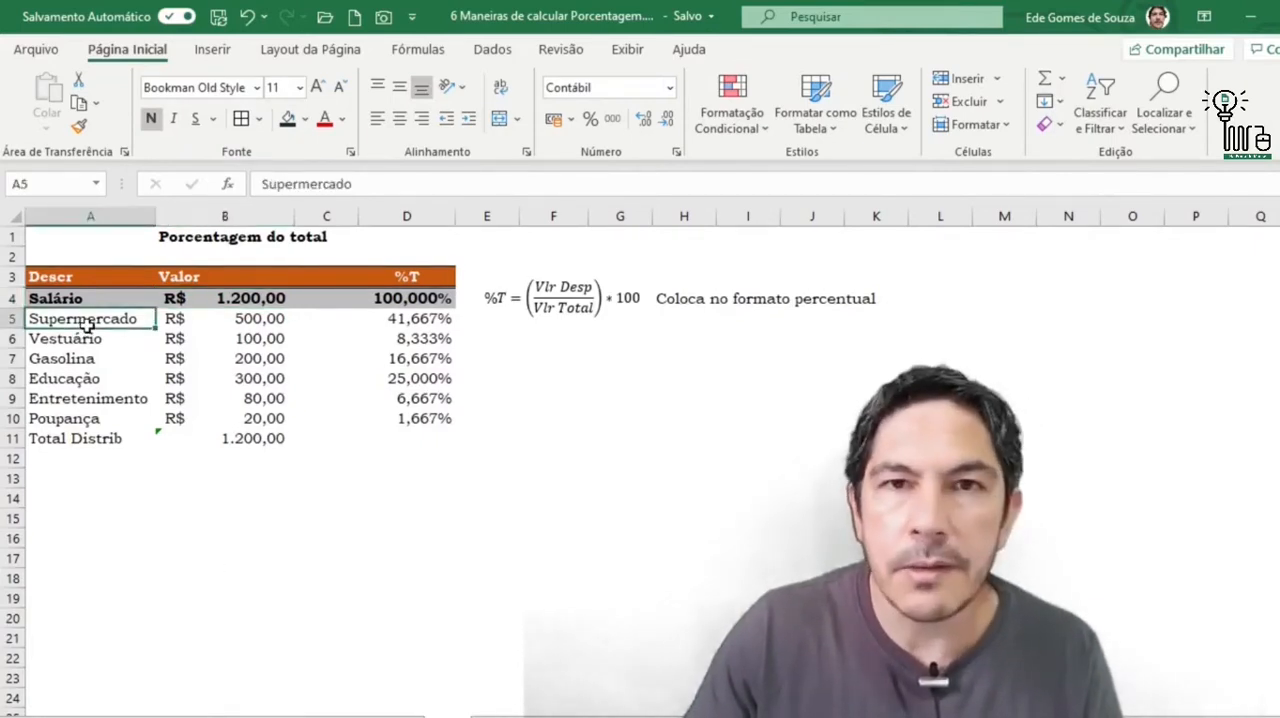
{"action": "left_click_drag", "start_coordinate": [87, 324], "coordinate": [86, 400]}
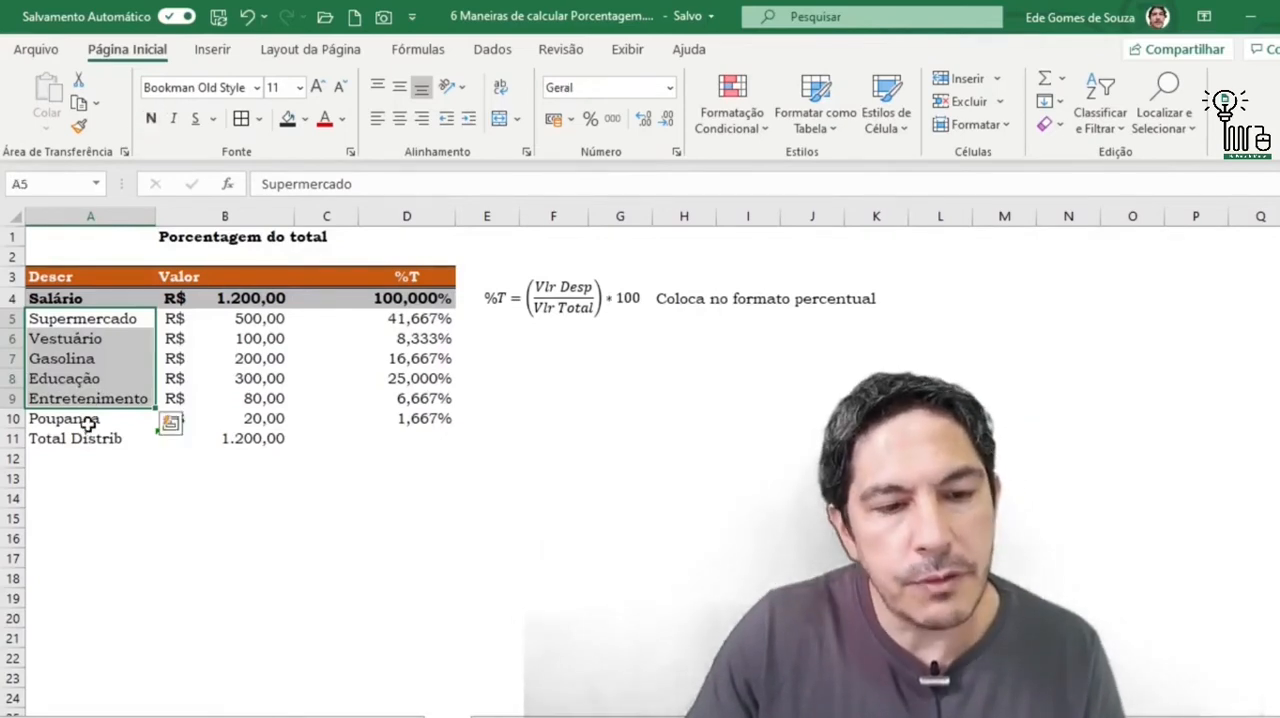
{"action": "left_click", "coordinate": [86, 420]}
{"action": "left_click", "coordinate": [205, 420]}
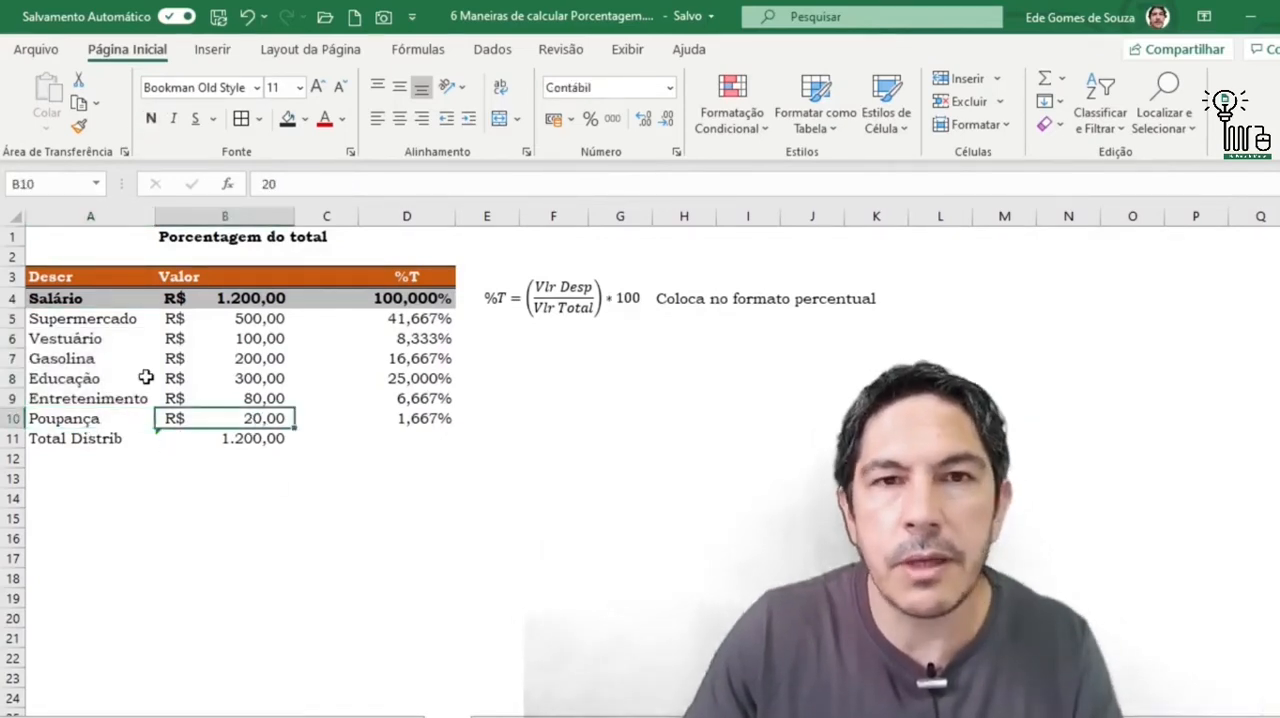
{"action": "left_click", "coordinate": [80, 422]}
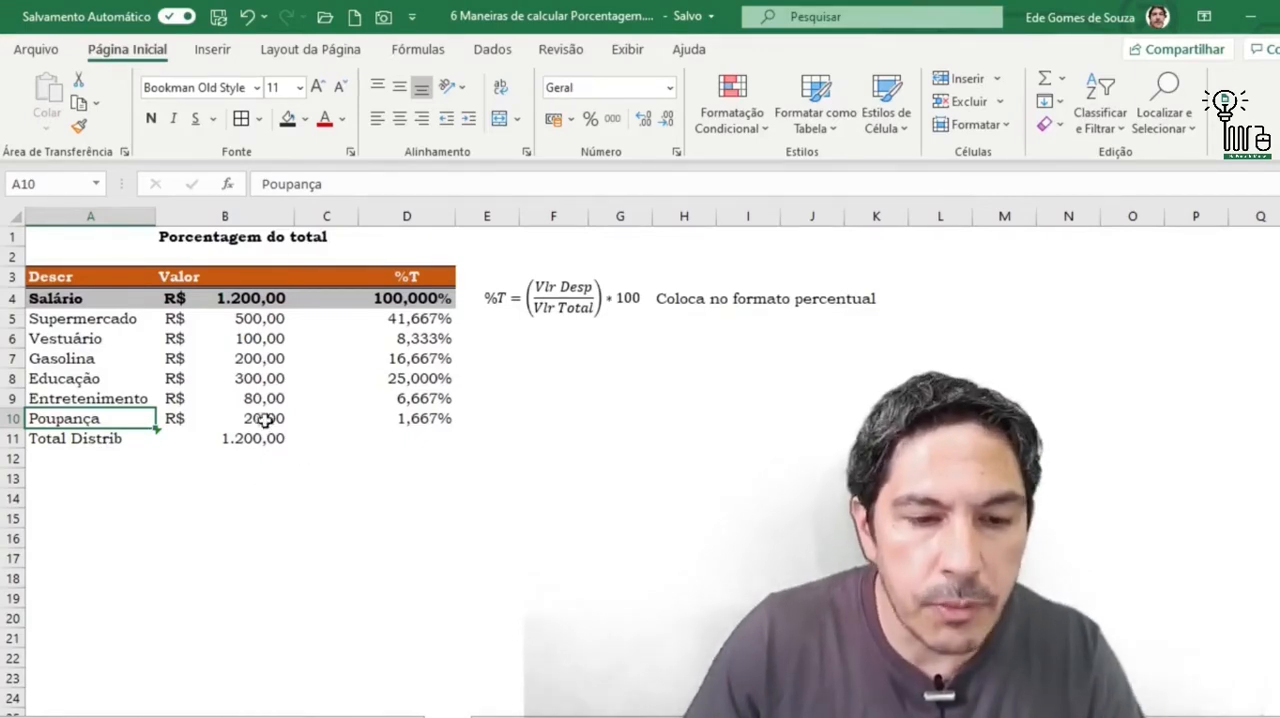
{"action": "left_click", "coordinate": [265, 420]}
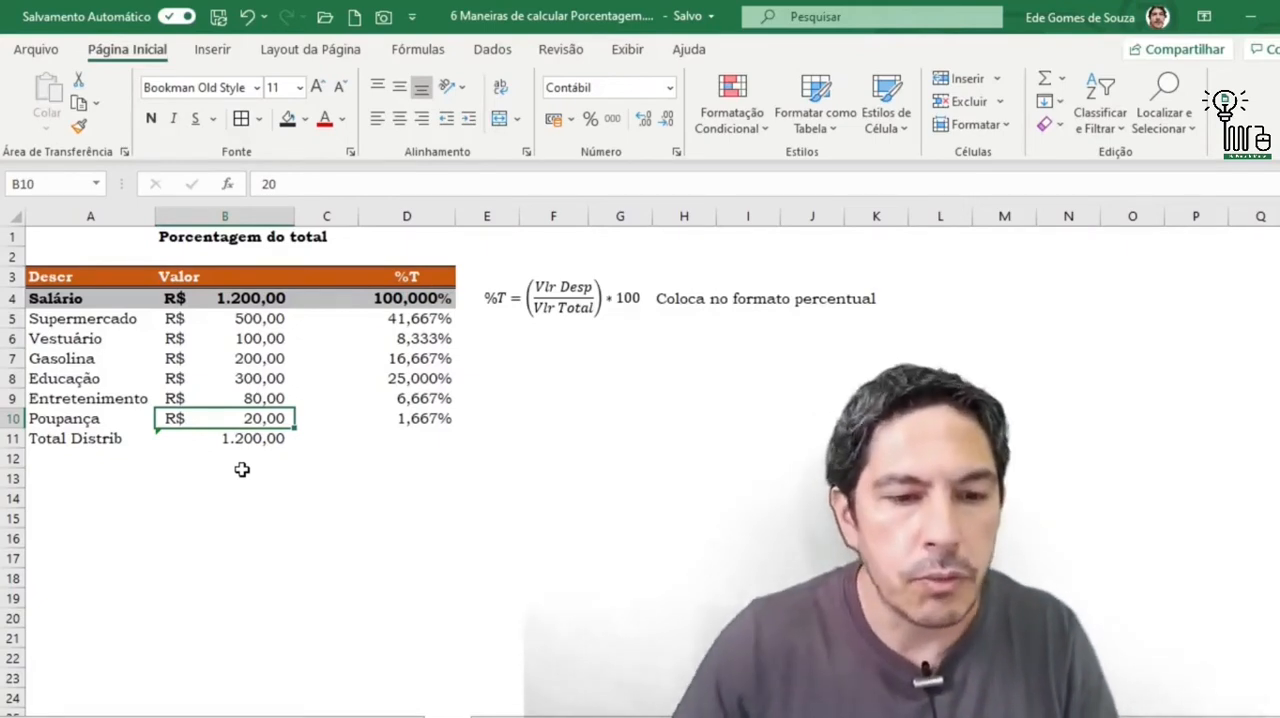
{"action": "left_click", "coordinate": [252, 298]}
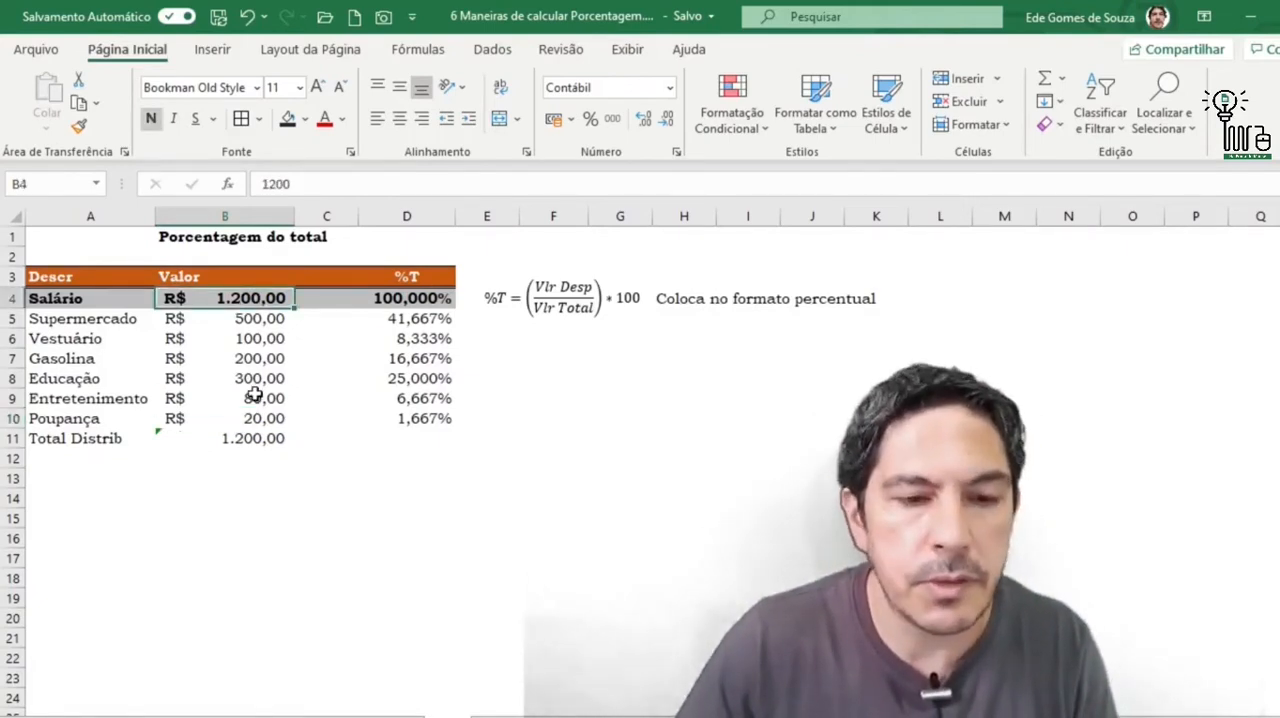
{"action": "left_click", "coordinate": [260, 318]}
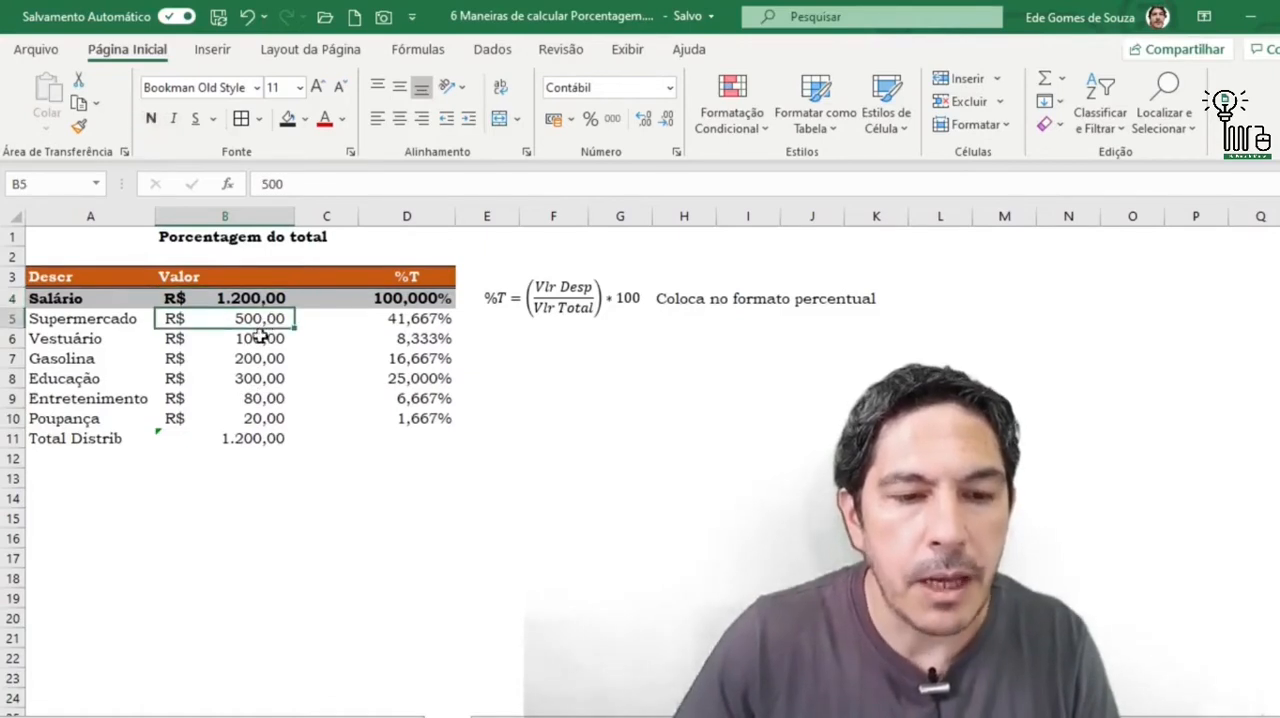
{"action": "left_click", "coordinate": [63, 421]}
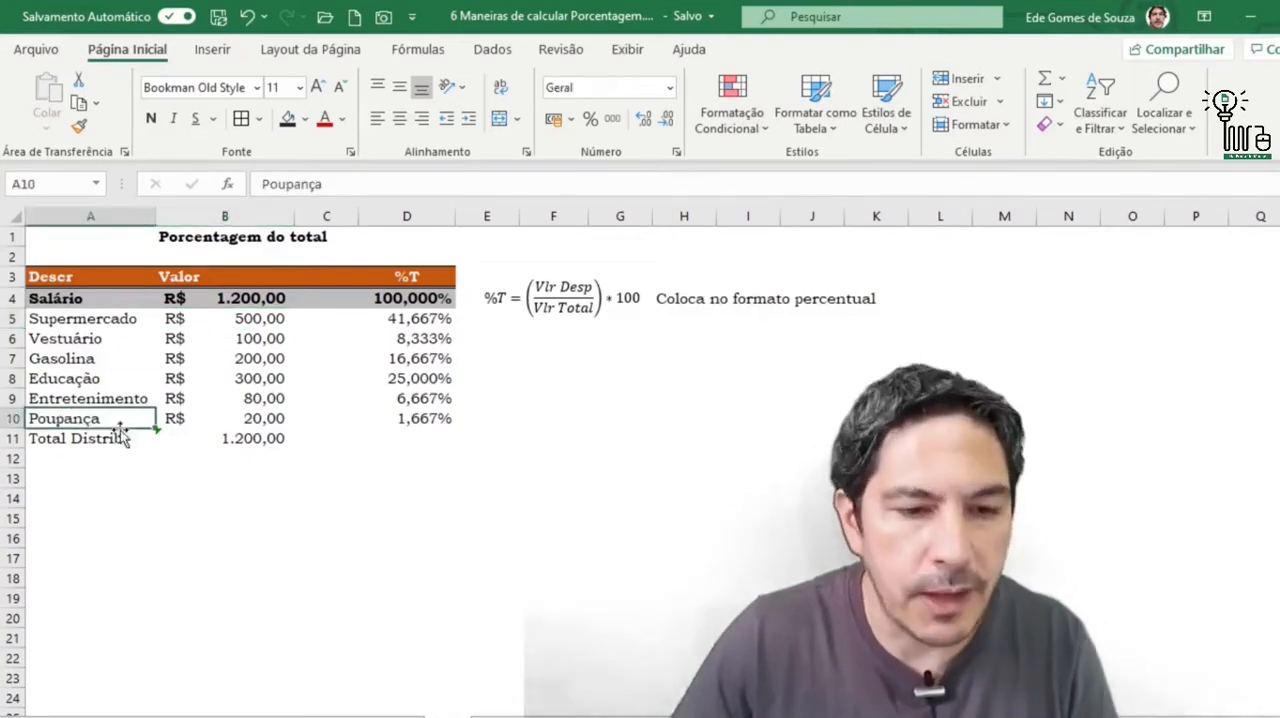
- Set the font colour of the Poupança amount in B10 to standard blue
{"action": "left_click", "coordinate": [245, 418]}
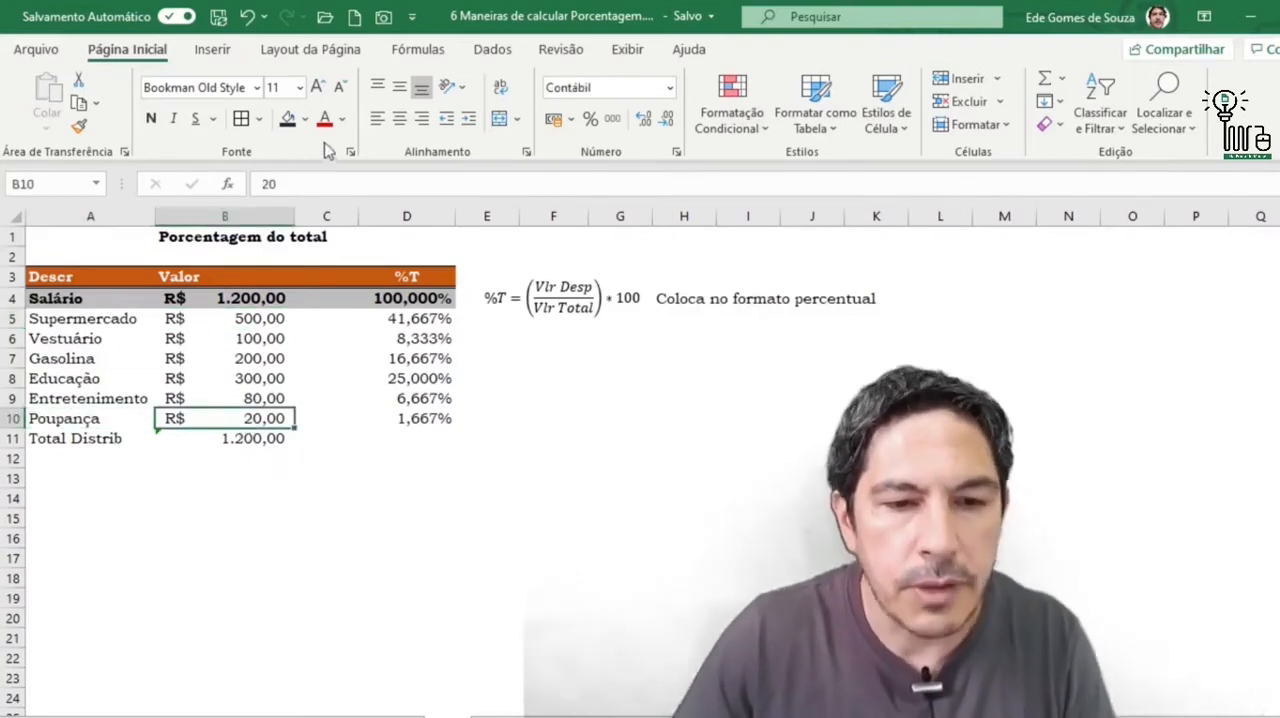
{"action": "left_click", "coordinate": [342, 118]}
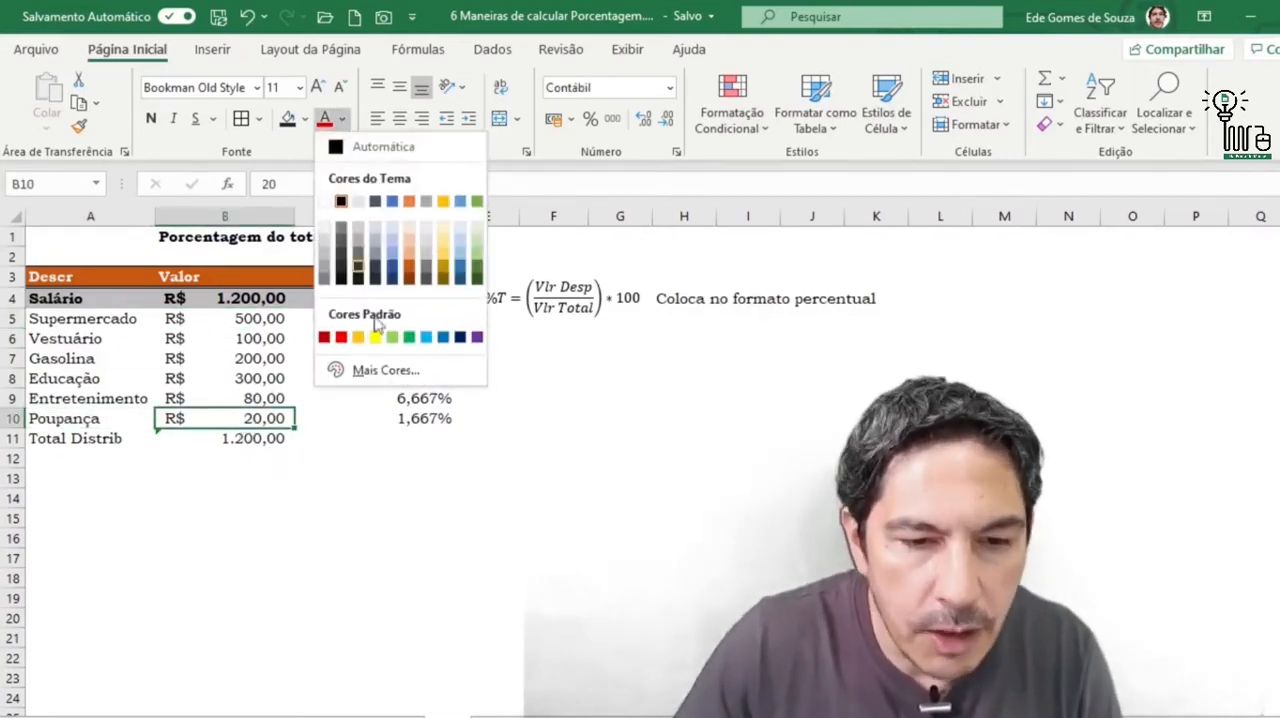
{"action": "left_click", "coordinate": [443, 338]}
- Set the font colour of the expense amounts in B5:B9, Supermercado through Entretenimento, to standard red
{"action": "left_click", "coordinate": [248, 318]}
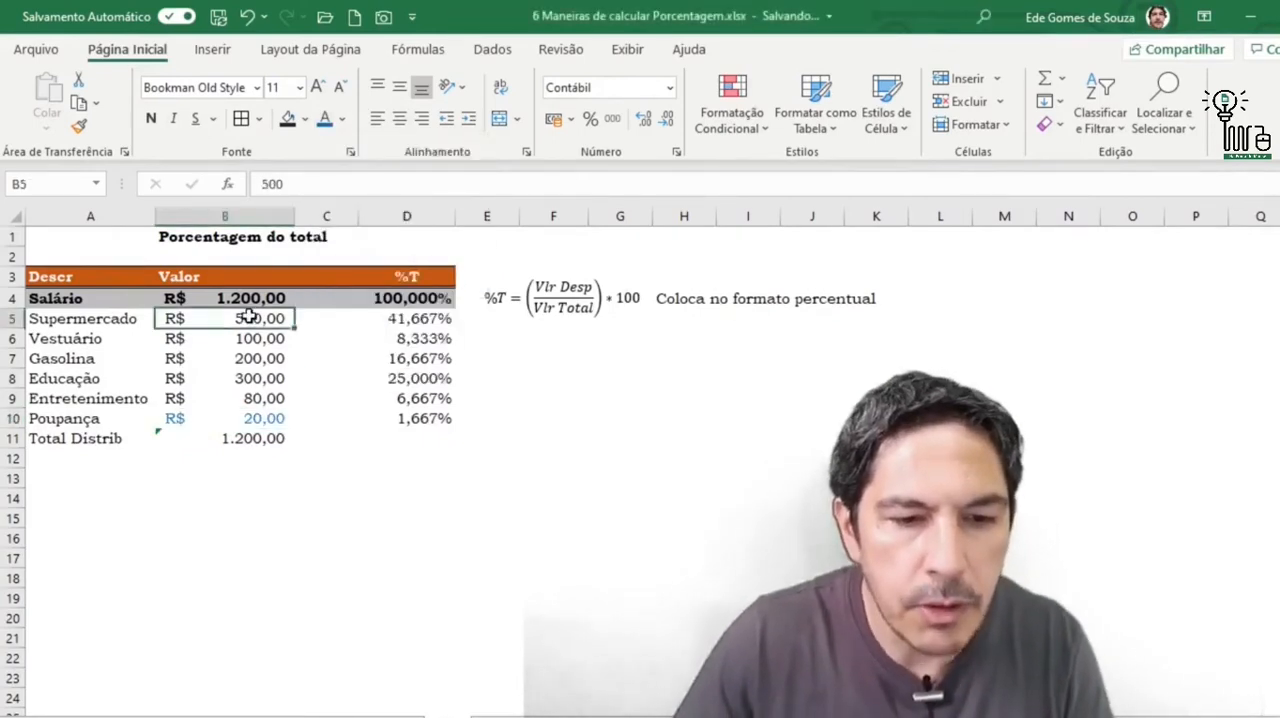
{"action": "left_click_drag", "start_coordinate": [248, 318], "coordinate": [259, 400]}
{"action": "left_click", "coordinate": [342, 118]}
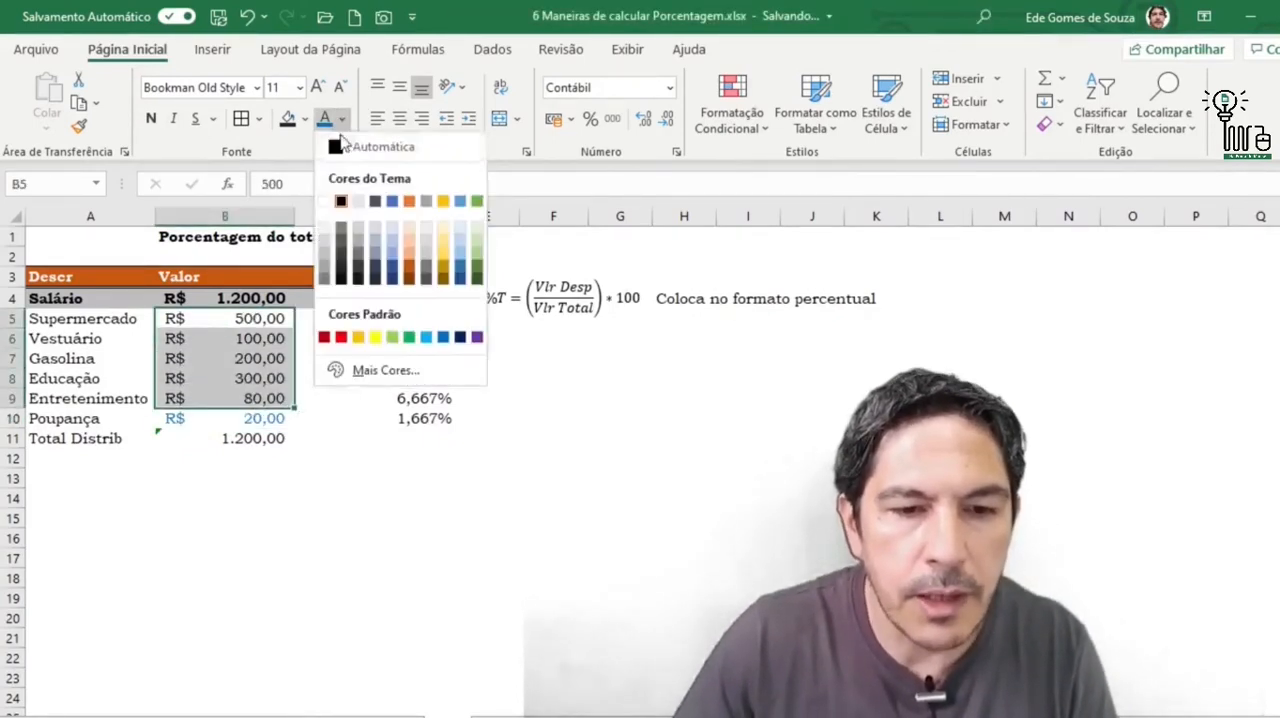
{"action": "left_click", "coordinate": [341, 337]}
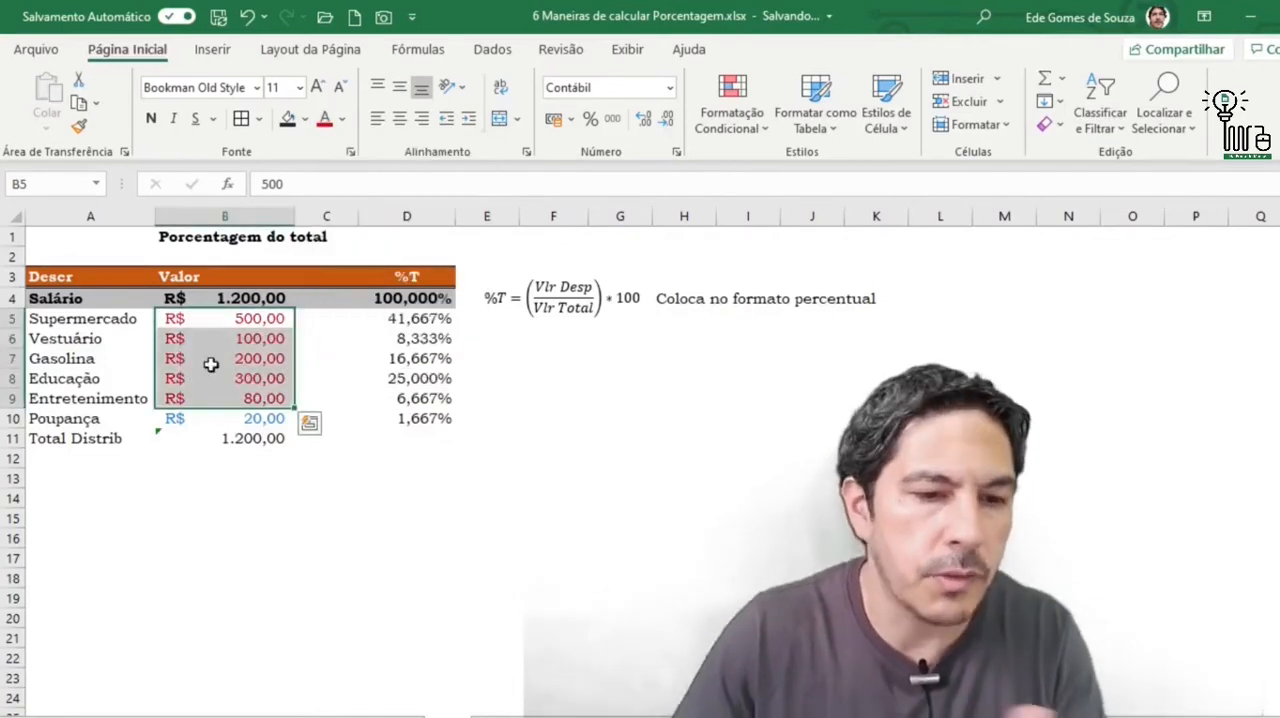
{"action": "left_click", "coordinate": [620, 498]}
- Set the font colour of the Salário amount in B4 to standard dark blue
{"action": "left_click", "coordinate": [268, 312]}
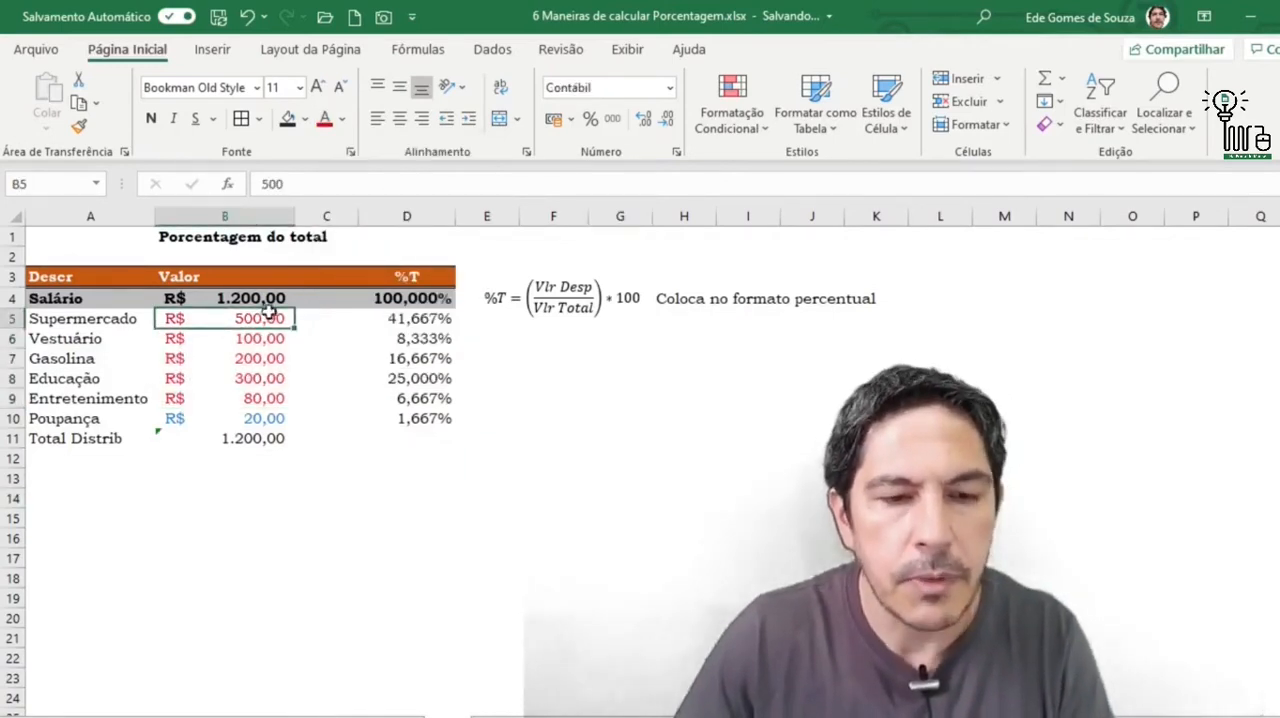
{"action": "left_click", "coordinate": [266, 298]}
{"action": "left_click", "coordinate": [308, 119]}
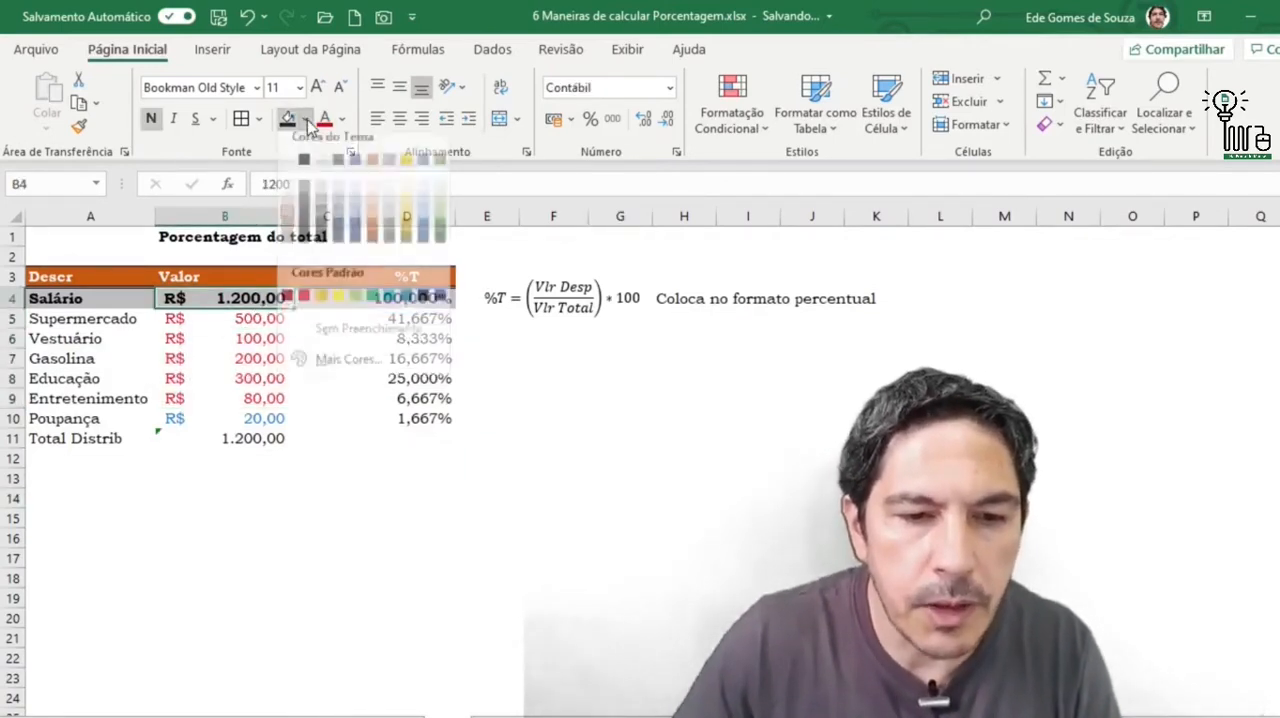
{"action": "left_click", "coordinate": [342, 119]}
{"action": "left_click", "coordinate": [342, 119]}
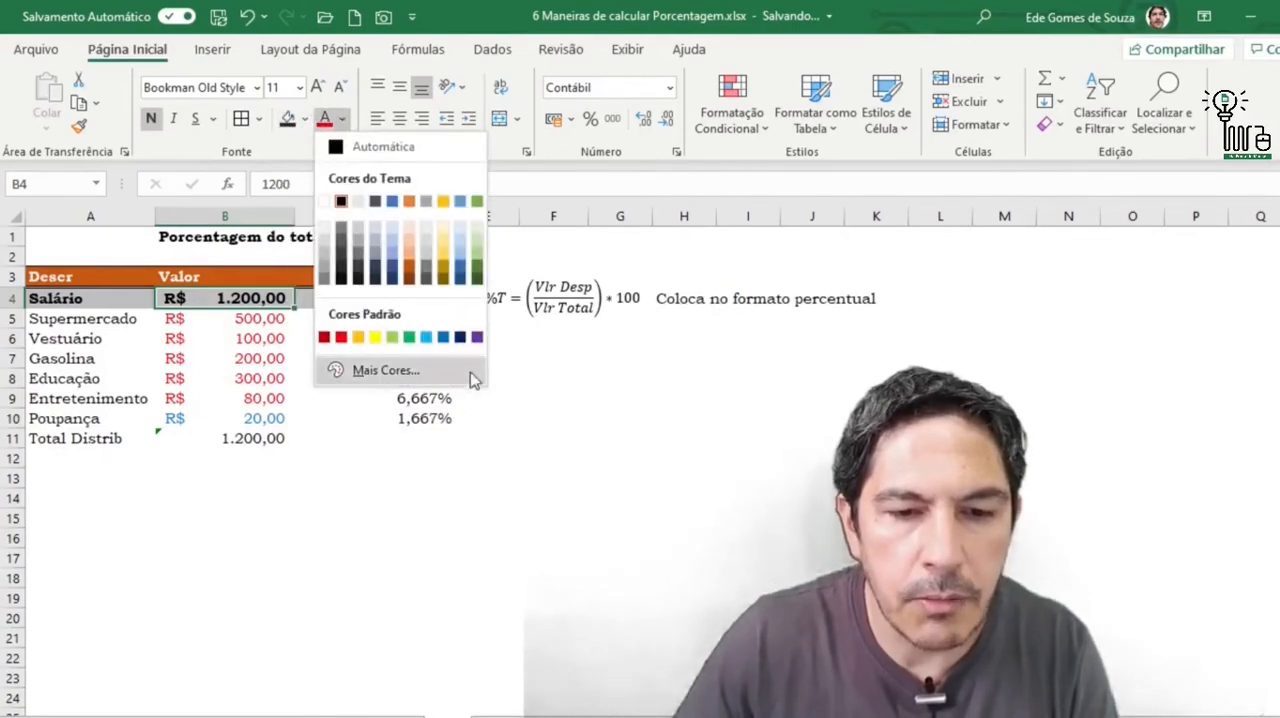
{"action": "left_click", "coordinate": [460, 337]}
{"action": "left_click", "coordinate": [622, 495]}
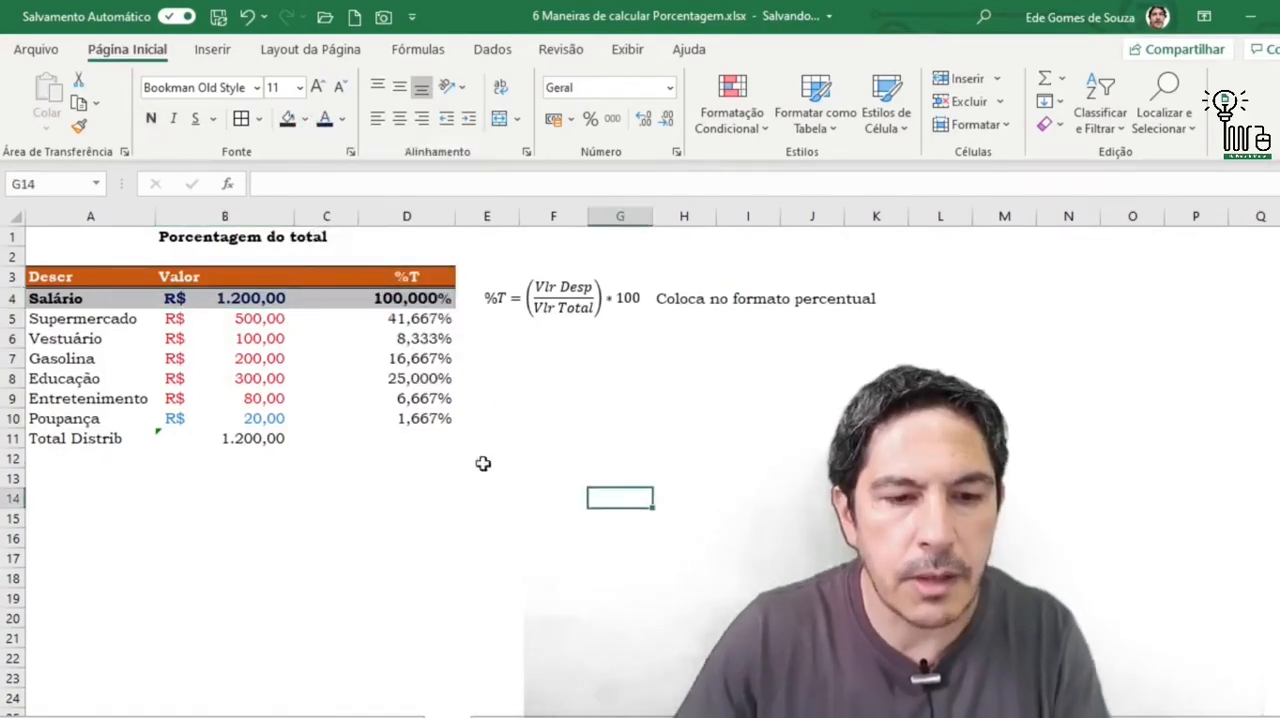
- Compare the Salário amount and its percentage with the expense and savings amounts below it
{"action": "left_click", "coordinate": [268, 300]}
{"action": "left_click", "coordinate": [440, 298]}
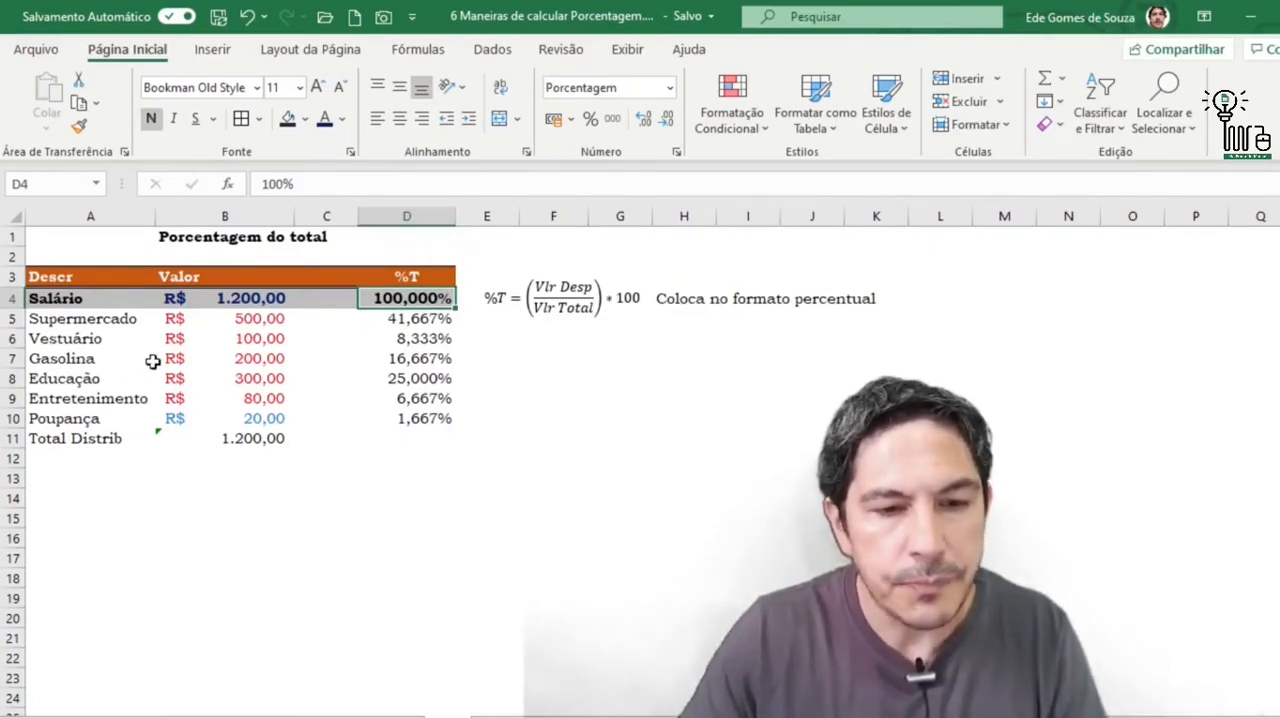
{"action": "left_click", "coordinate": [255, 300]}
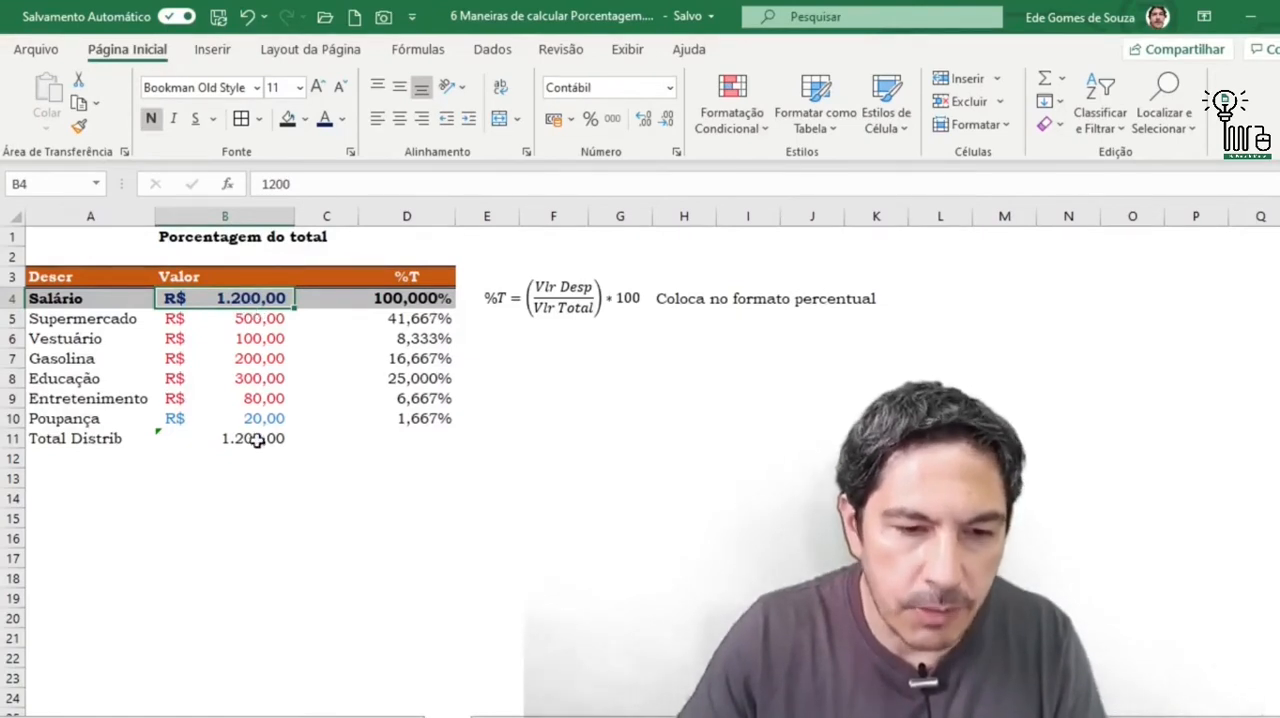
{"action": "left_click_drag", "start_coordinate": [260, 318], "coordinate": [263, 414]}
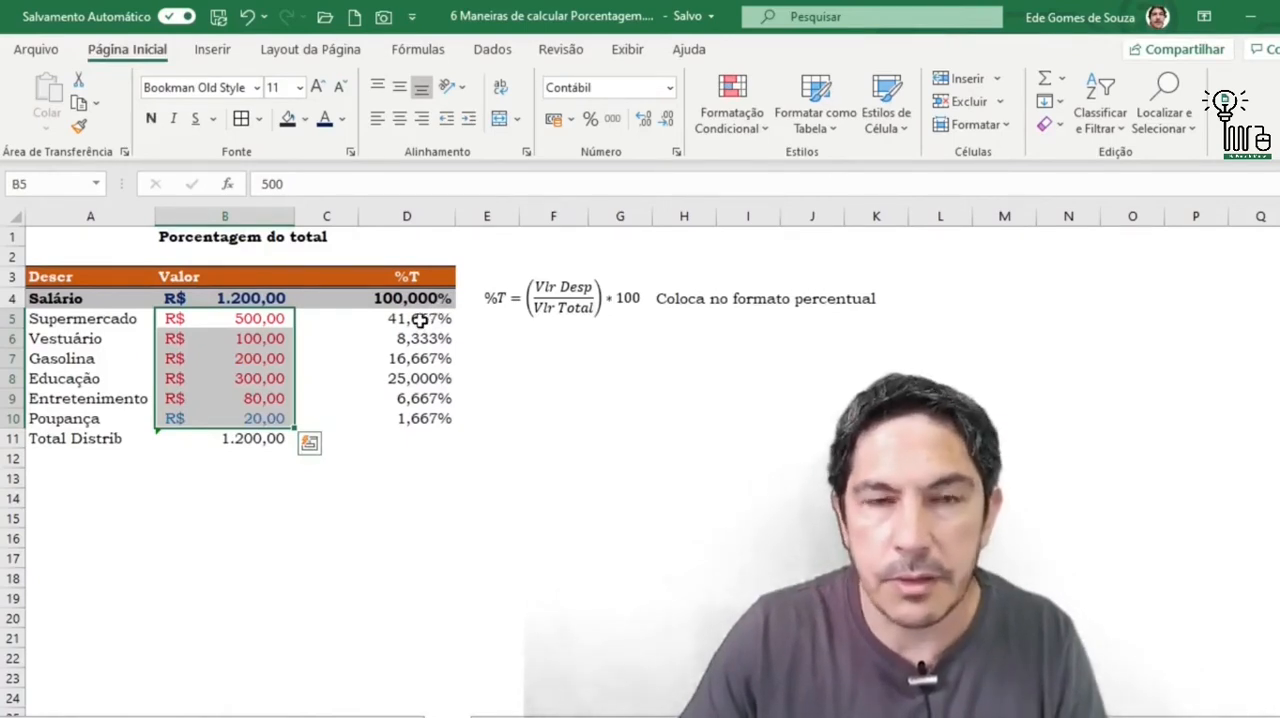
{"action": "left_click_drag", "start_coordinate": [236, 322], "coordinate": [247, 392]}
{"action": "left_click", "coordinate": [263, 420]}
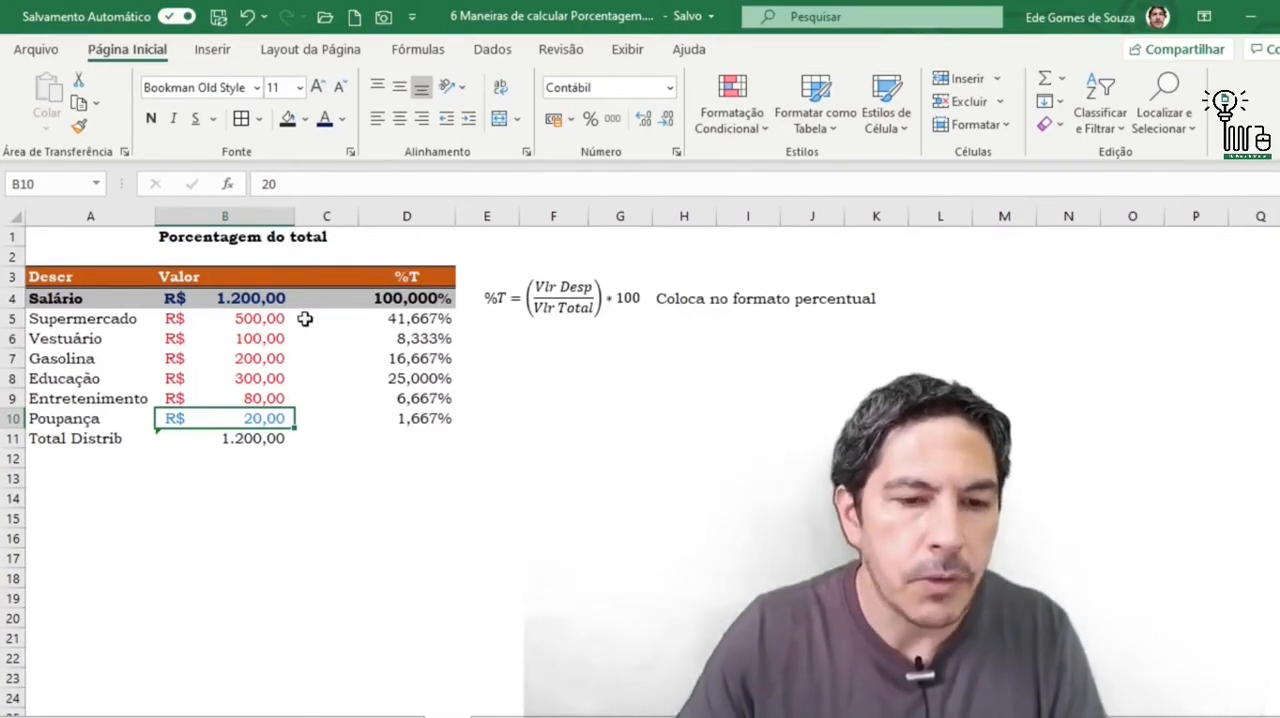
- Clear the existing %T formulas below the Salário row, in D5:D12
{"action": "left_click_drag", "start_coordinate": [396, 322], "coordinate": [408, 457]}
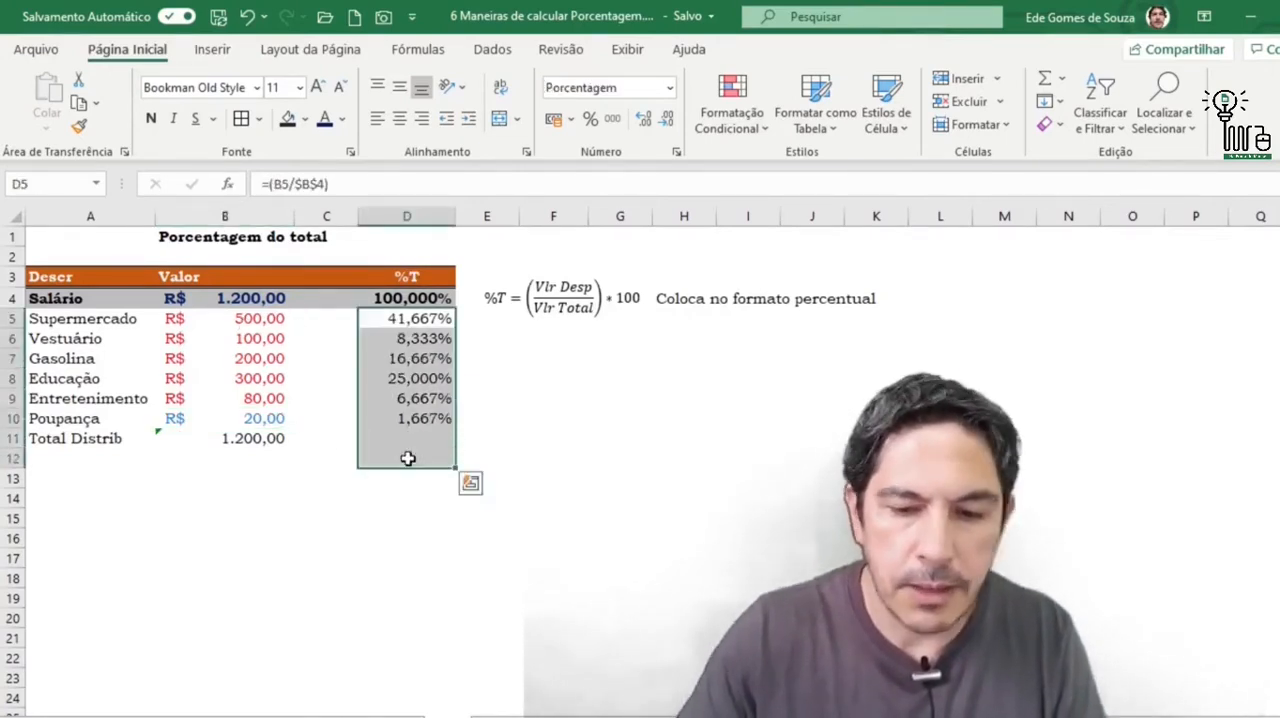
{"action": "key", "text": "Delete"}
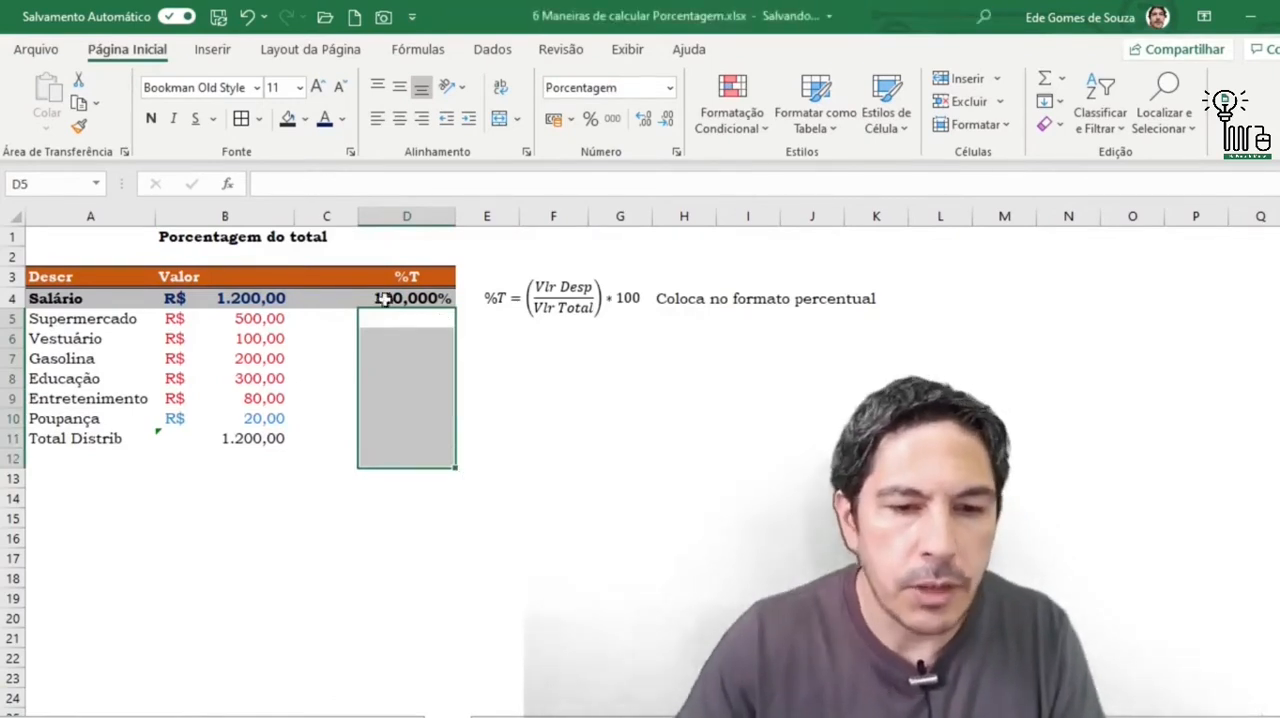
- Enter the formula =B5/B4 in D5 to calculate the Supermercado share of the salary
{"action": "left_click", "coordinate": [406, 324]}
{"action": "left_click", "coordinate": [230, 318]}
{"action": "left_click", "coordinate": [240, 300]}
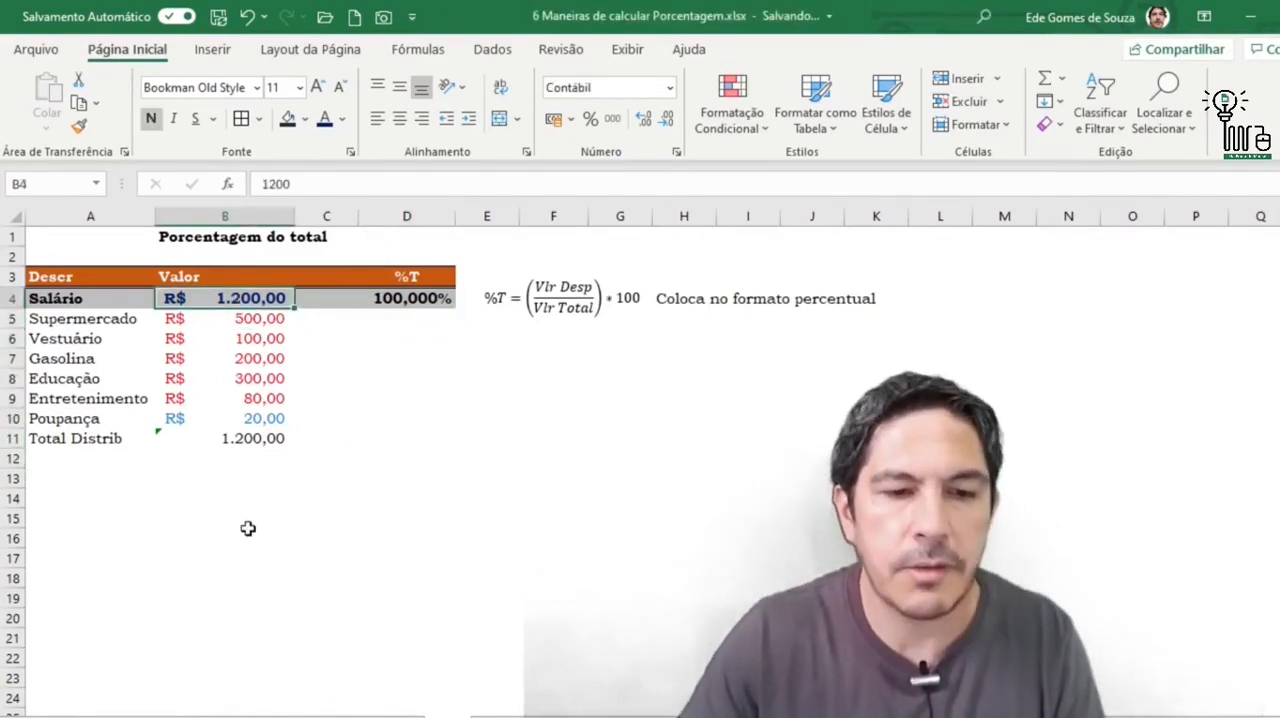
{"action": "left_click", "coordinate": [263, 340]}
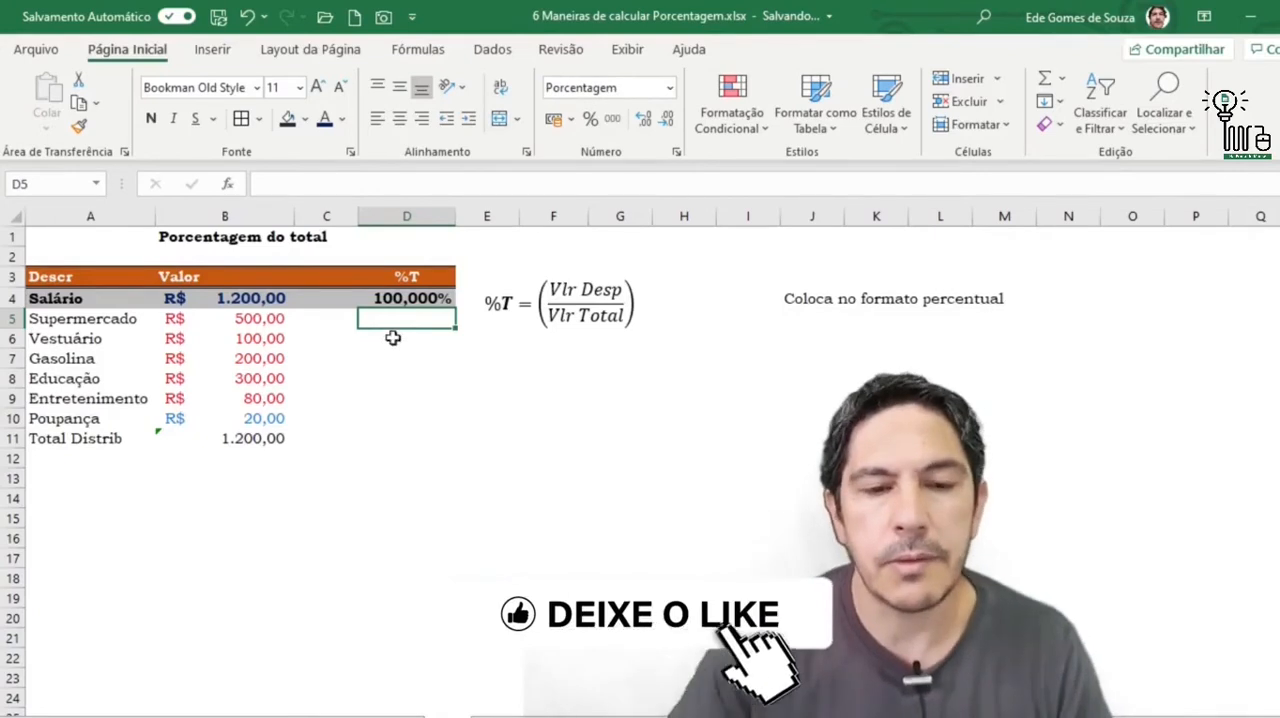
{"action": "type", "text": "="}
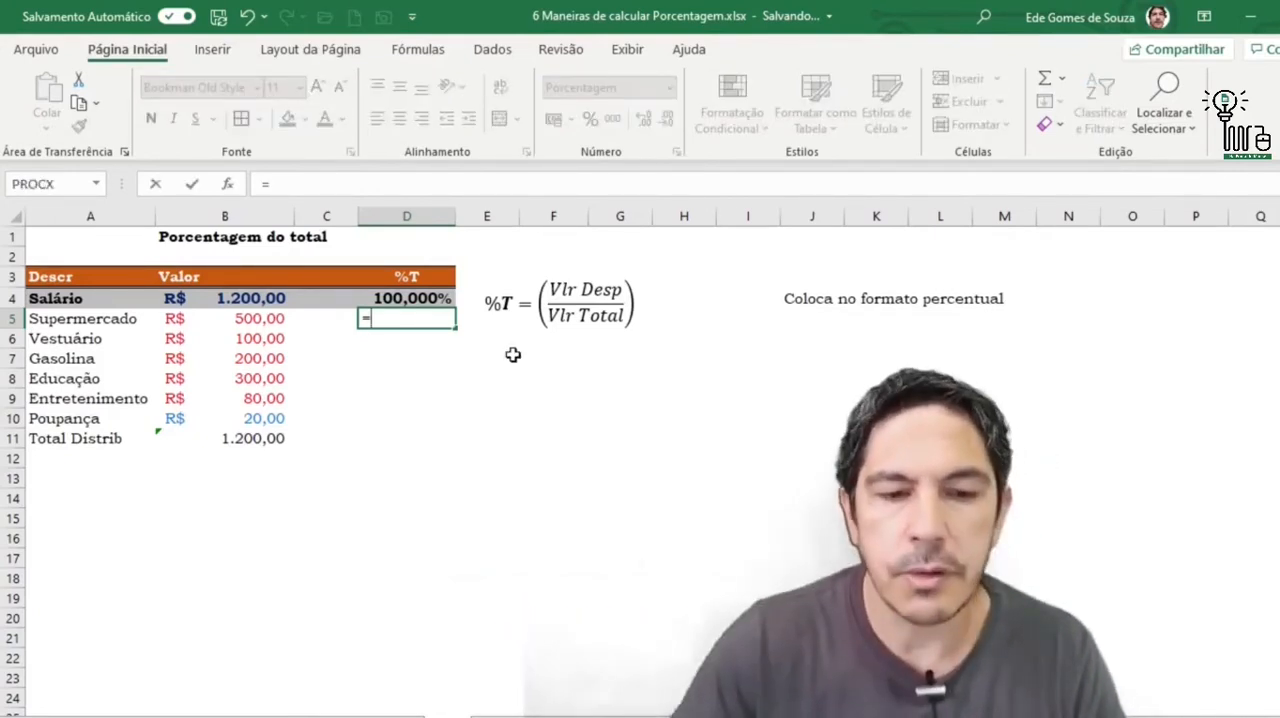
{"action": "left_click", "coordinate": [270, 316]}
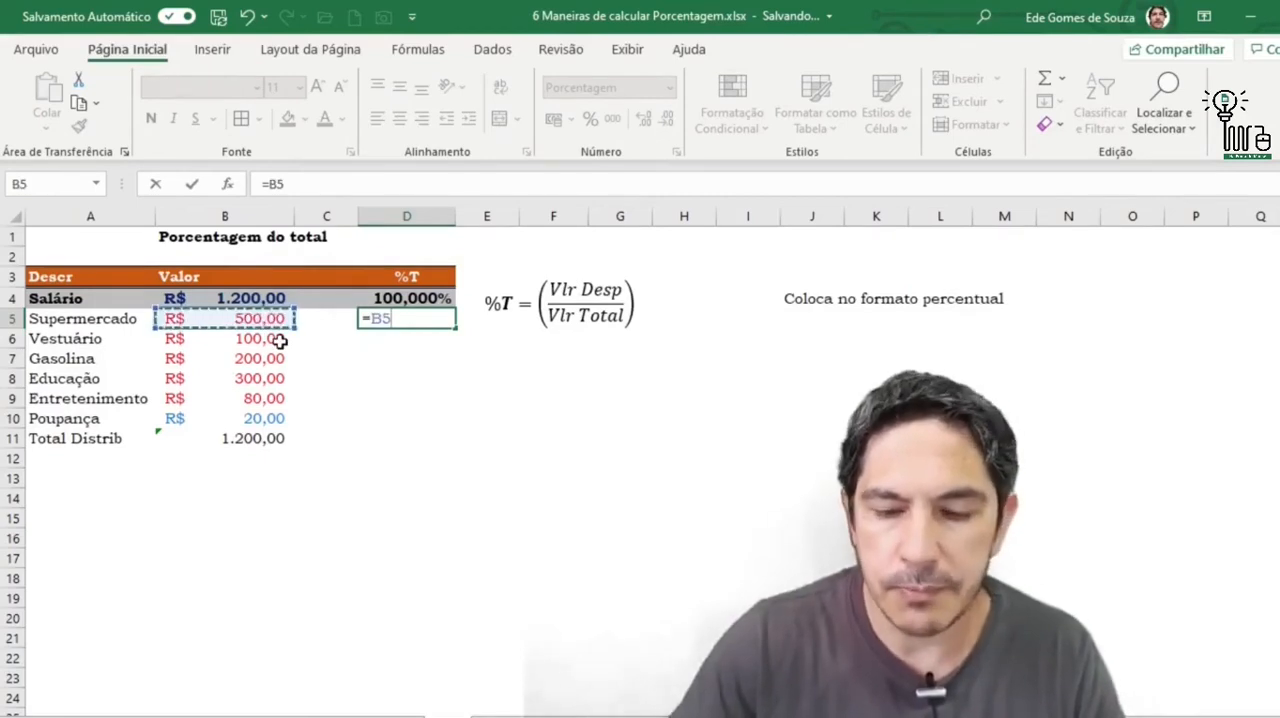
{"action": "type", "text": "/"}
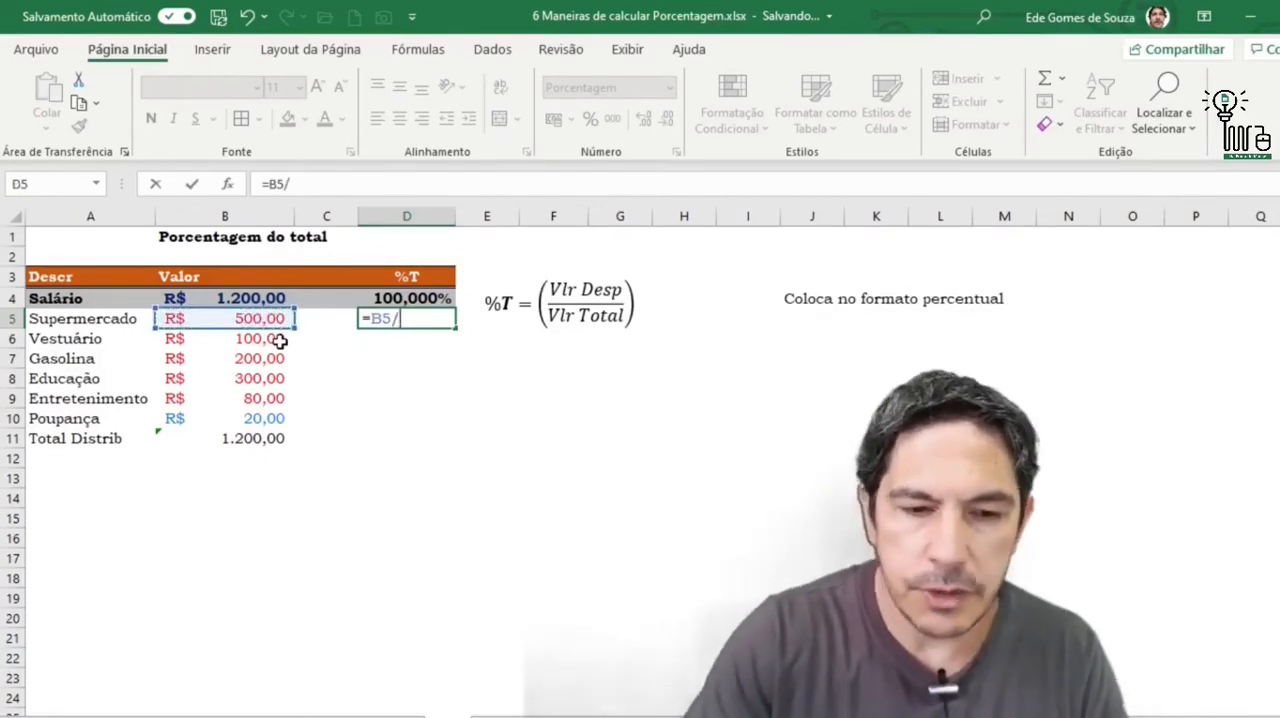
{"action": "left_click", "coordinate": [247, 296]}
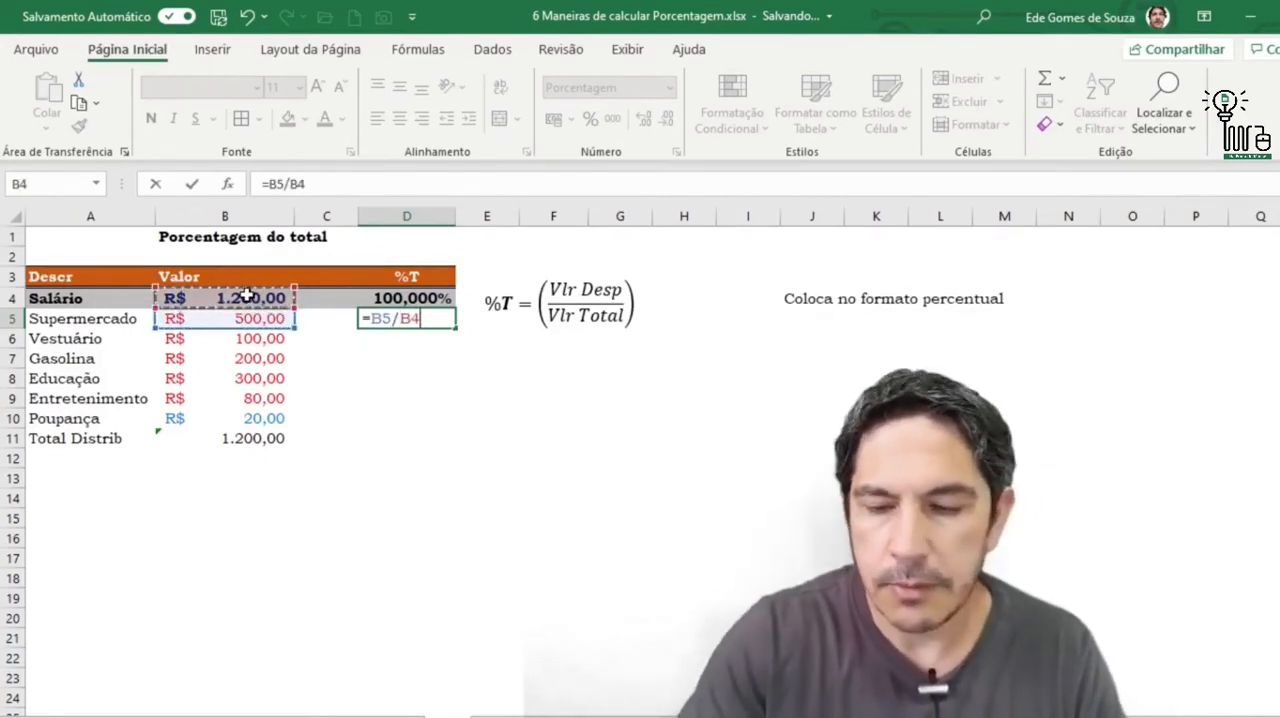
{"action": "key", "text": "Return"}
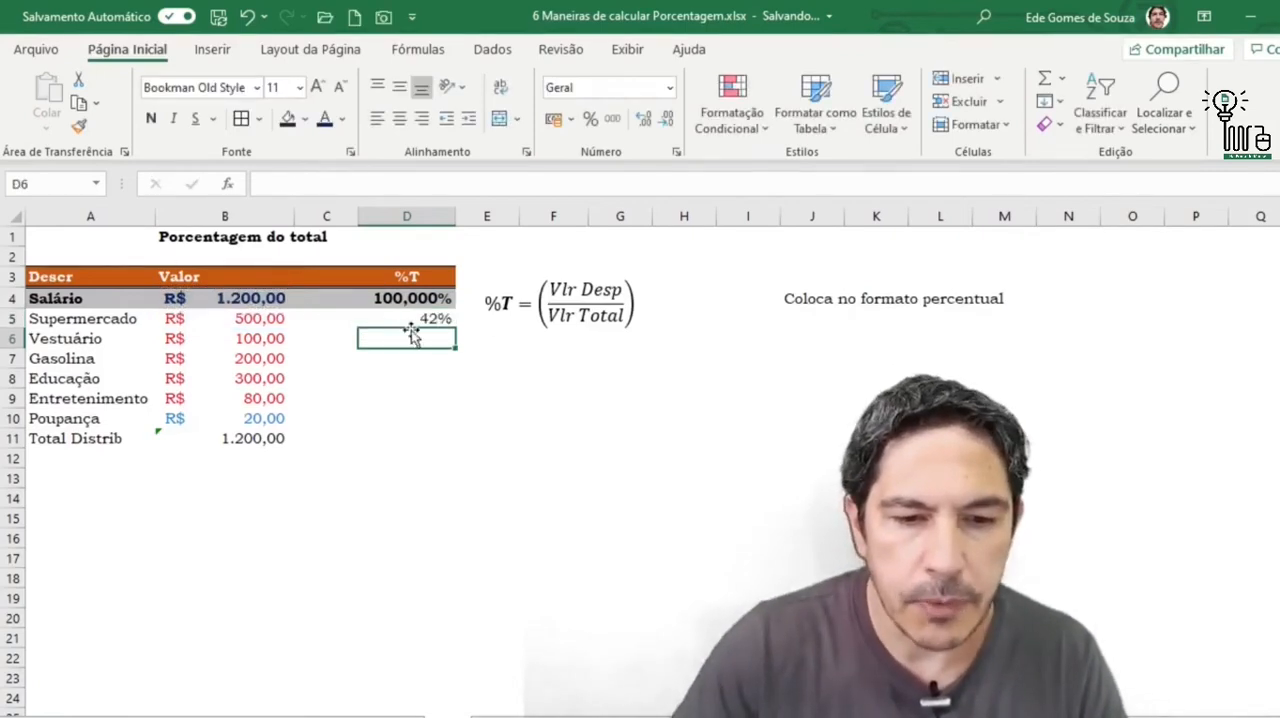
- Increase the decimal places of the Supermercado percentage in D5 to four
{"action": "left_click", "coordinate": [412, 322]}
{"action": "left_click", "coordinate": [644, 120]}
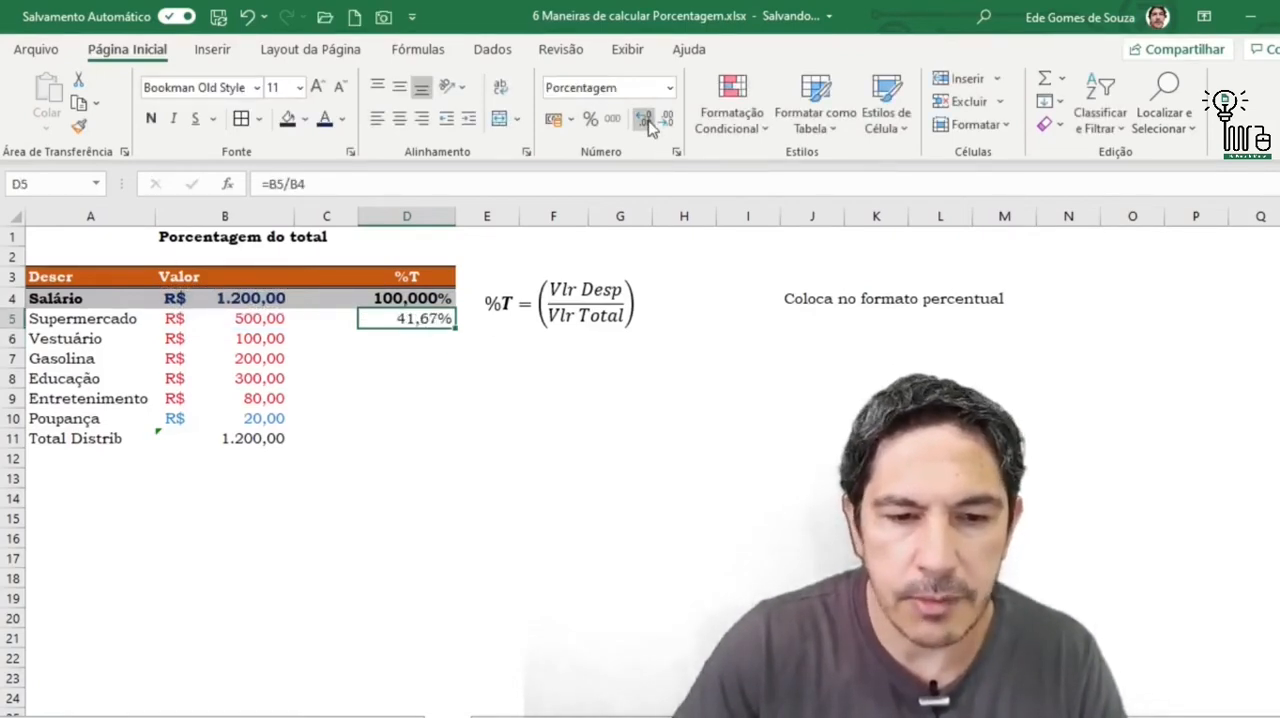
{"action": "left_click", "coordinate": [646, 121]}
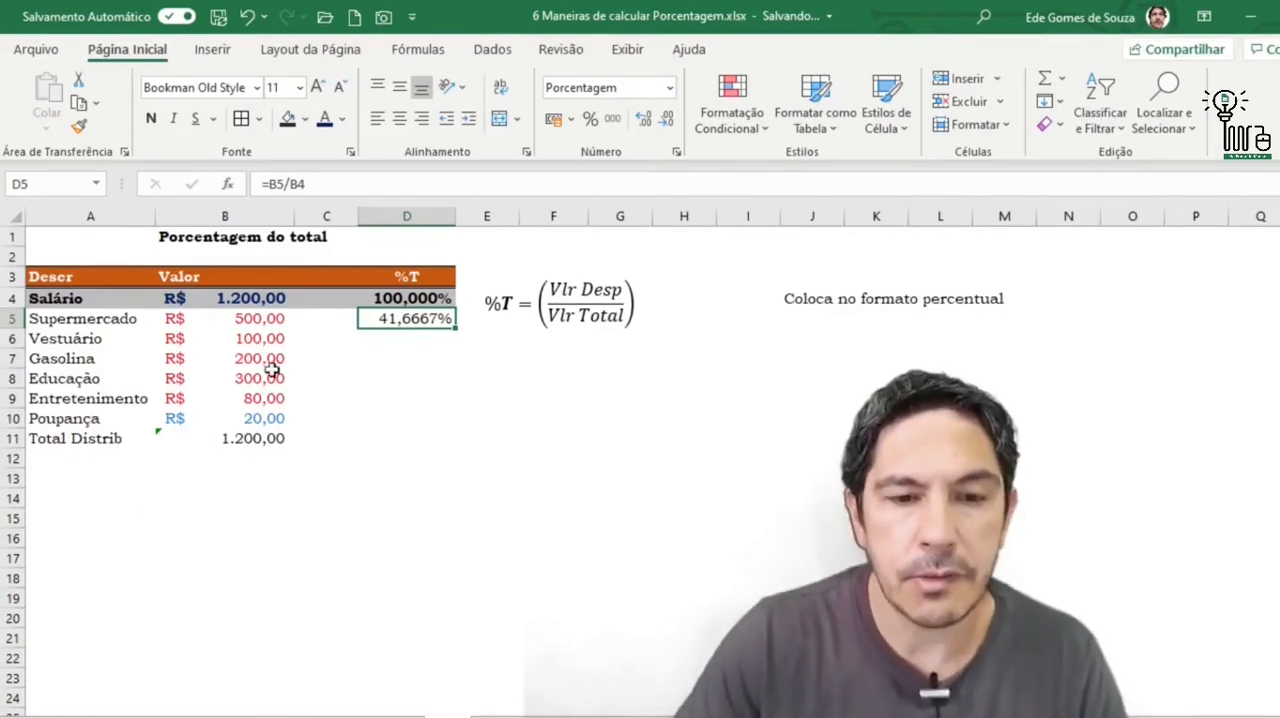
- Fill the D5 percentage formula down through the Poupança row, to D10
{"action": "left_click", "coordinate": [324, 334]}
{"action": "left_click", "coordinate": [334, 312]}
{"action": "left_click", "coordinate": [426, 324]}
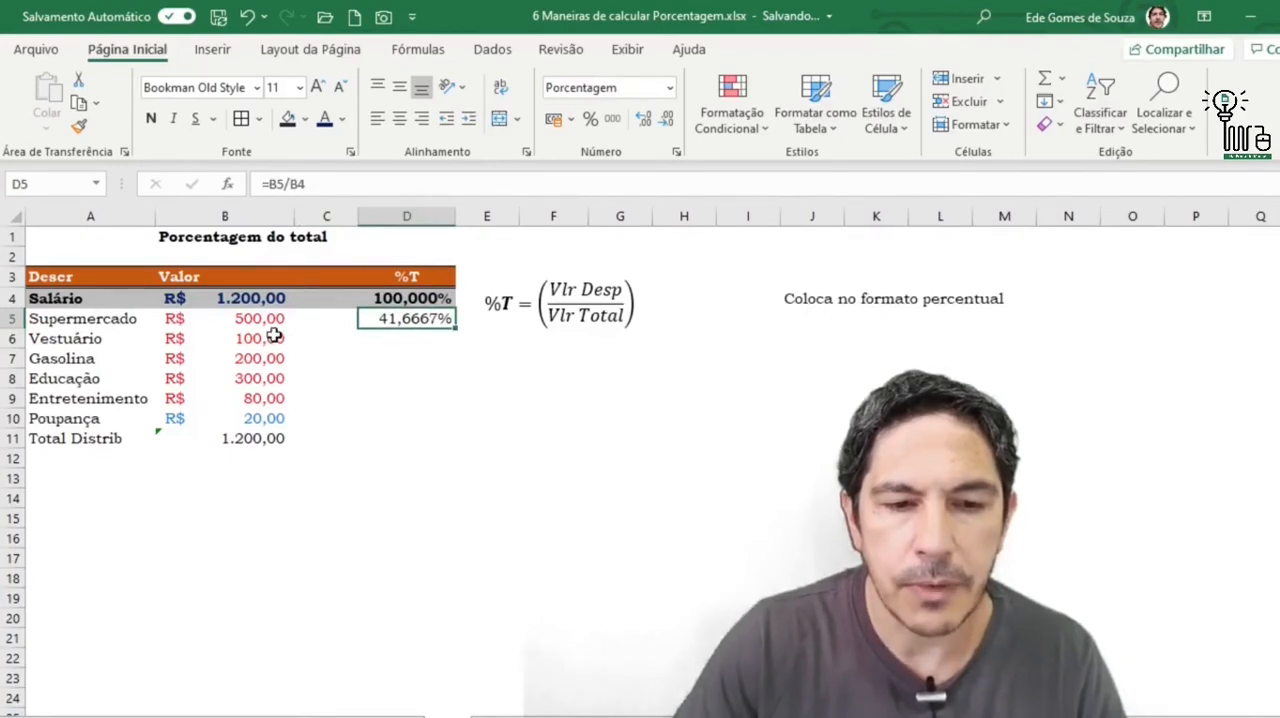
{"action": "left_click_drag", "start_coordinate": [454, 331], "coordinate": [476, 433]}
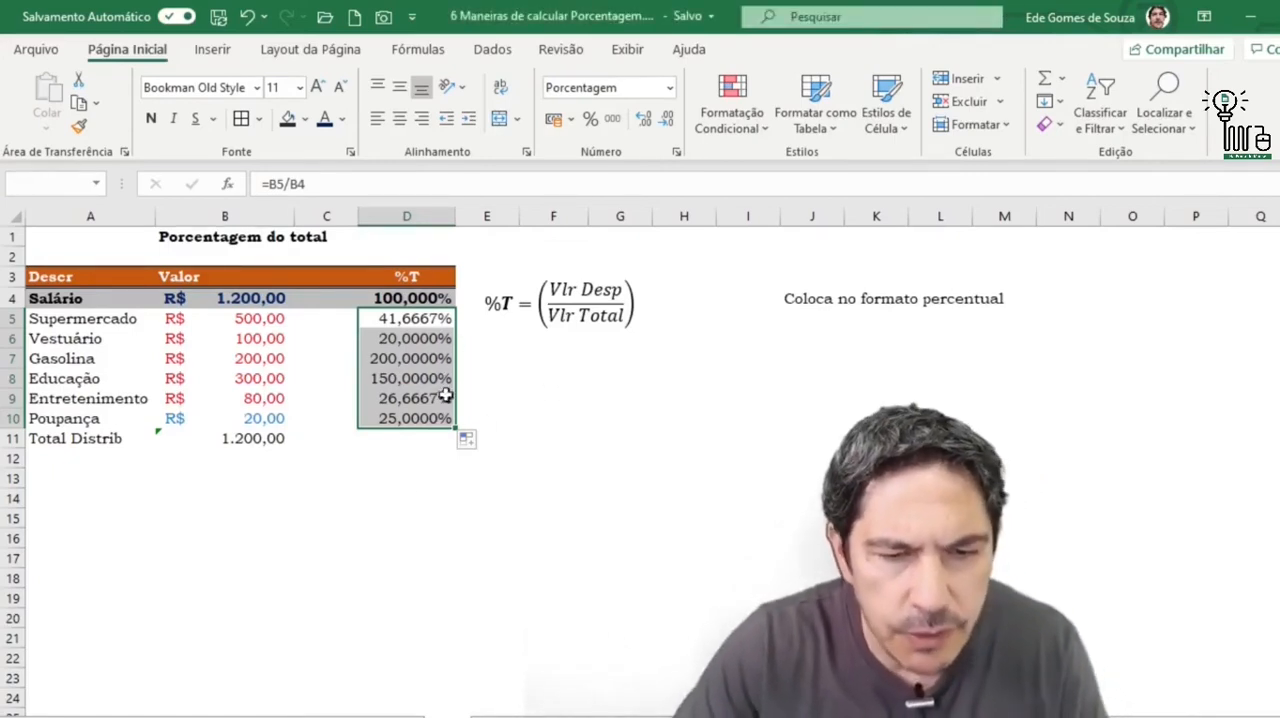
{"action": "left_click", "coordinate": [525, 358]}
- Change the salary reference in the D5 formula to absolute, giving =B5/$B$4
{"action": "left_click", "coordinate": [407, 318]}
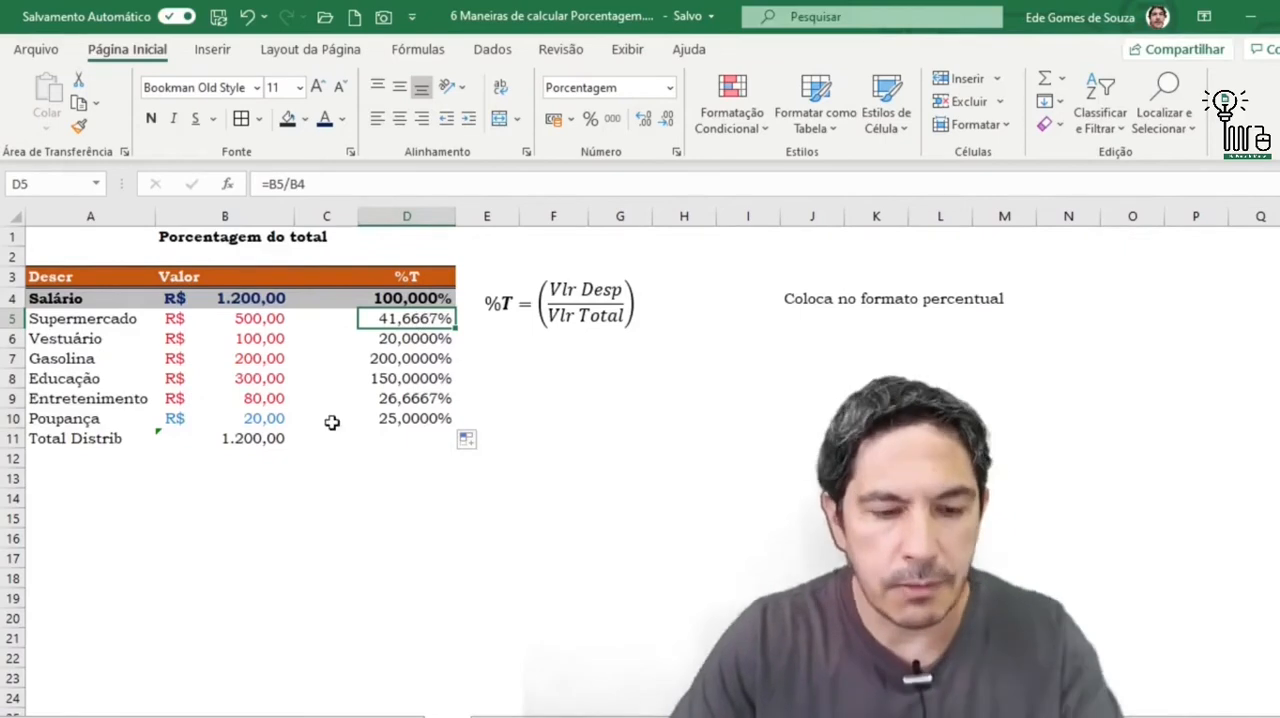
{"action": "key", "text": "F2"}
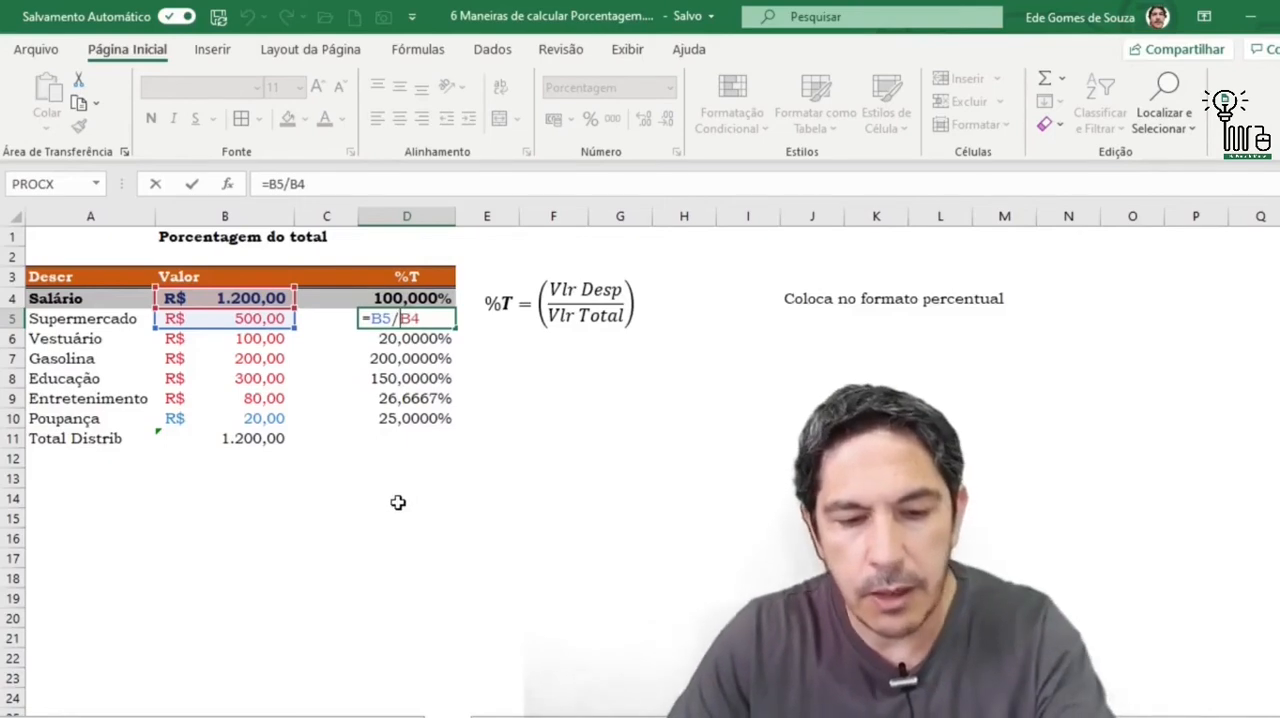
{"action": "key", "text": "F4"}
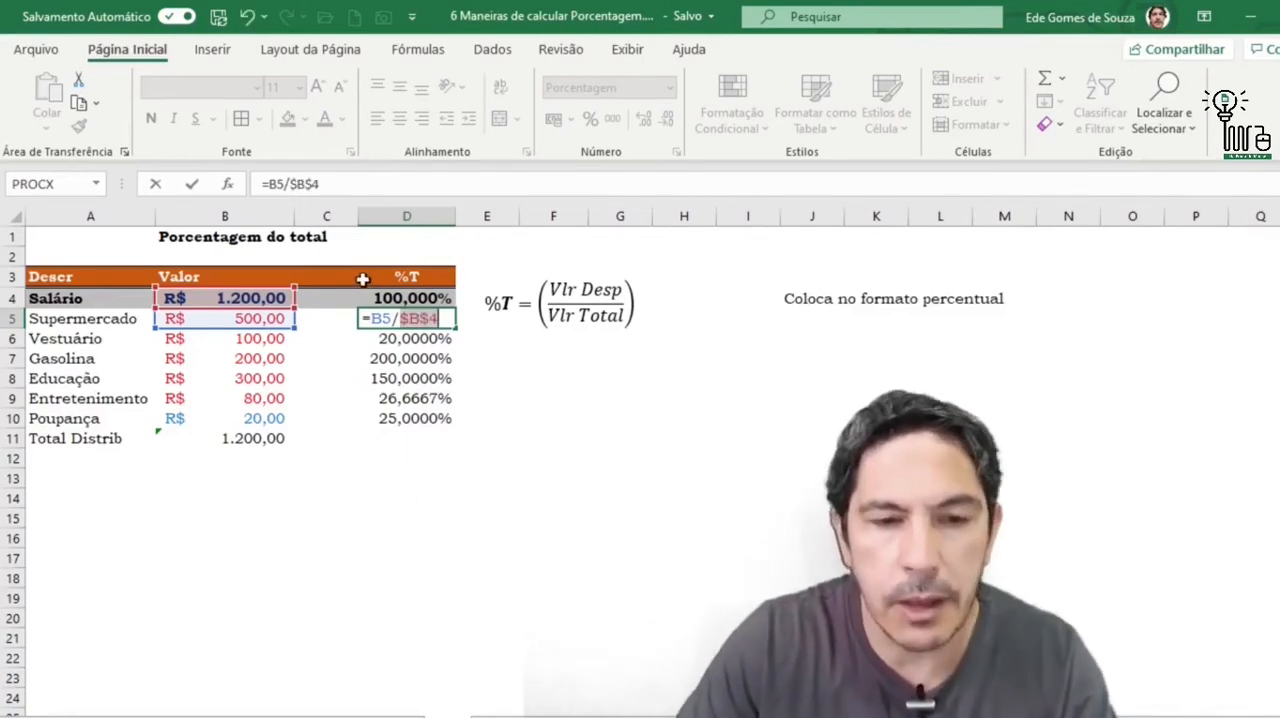